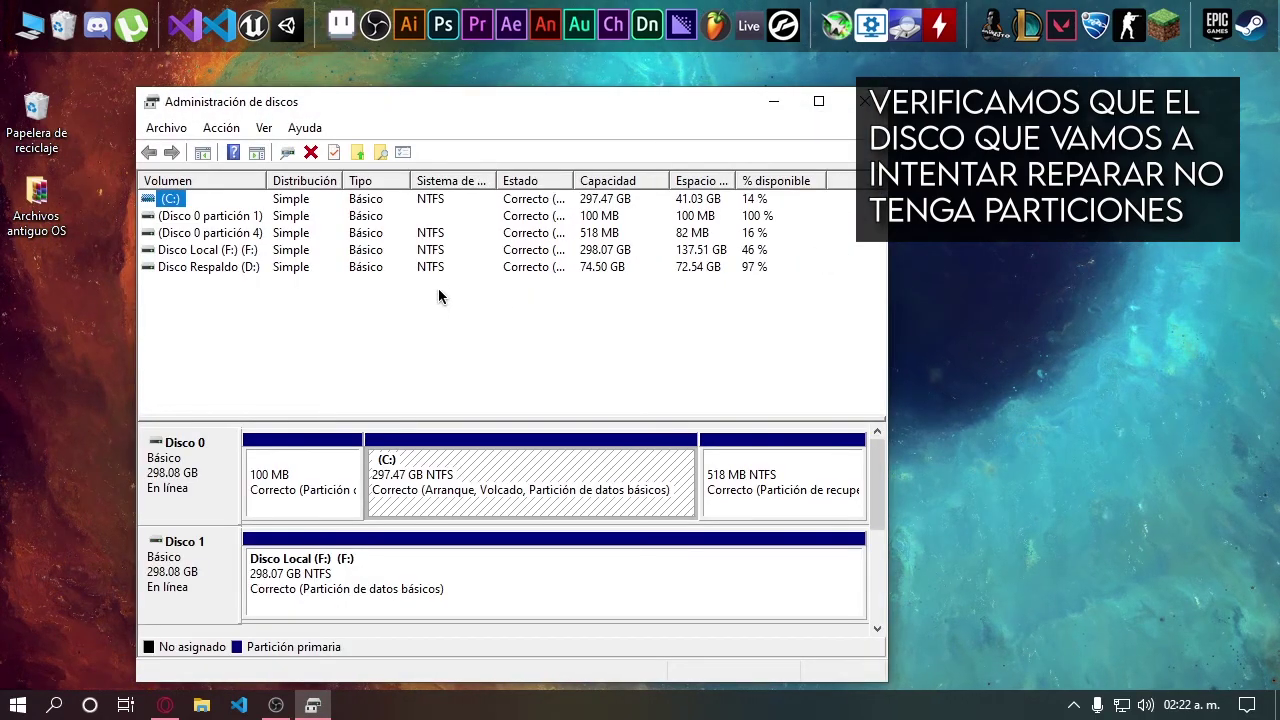
Maximize the Administración de discos window and check which actions are available for Disco 0's 518 MB recovery partition
left_click_drag(481, 103, 561, 77)
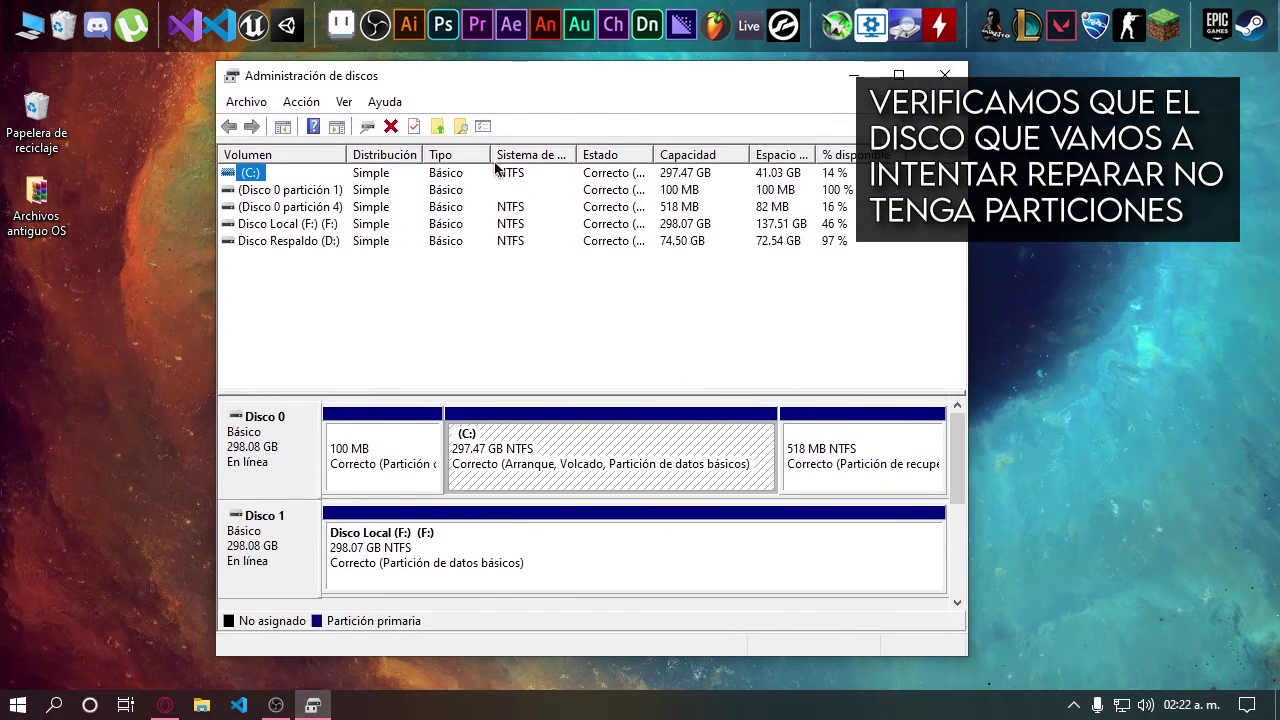
left_click(898, 75)
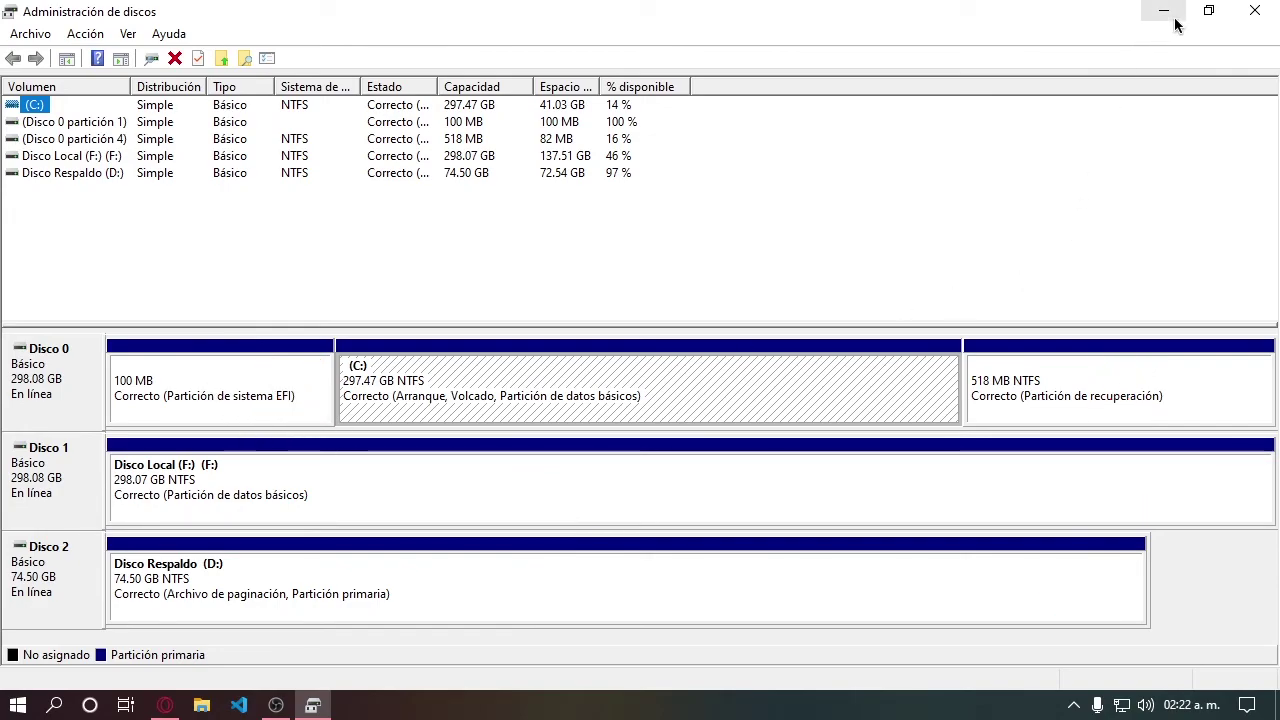
right_click(1084, 390)
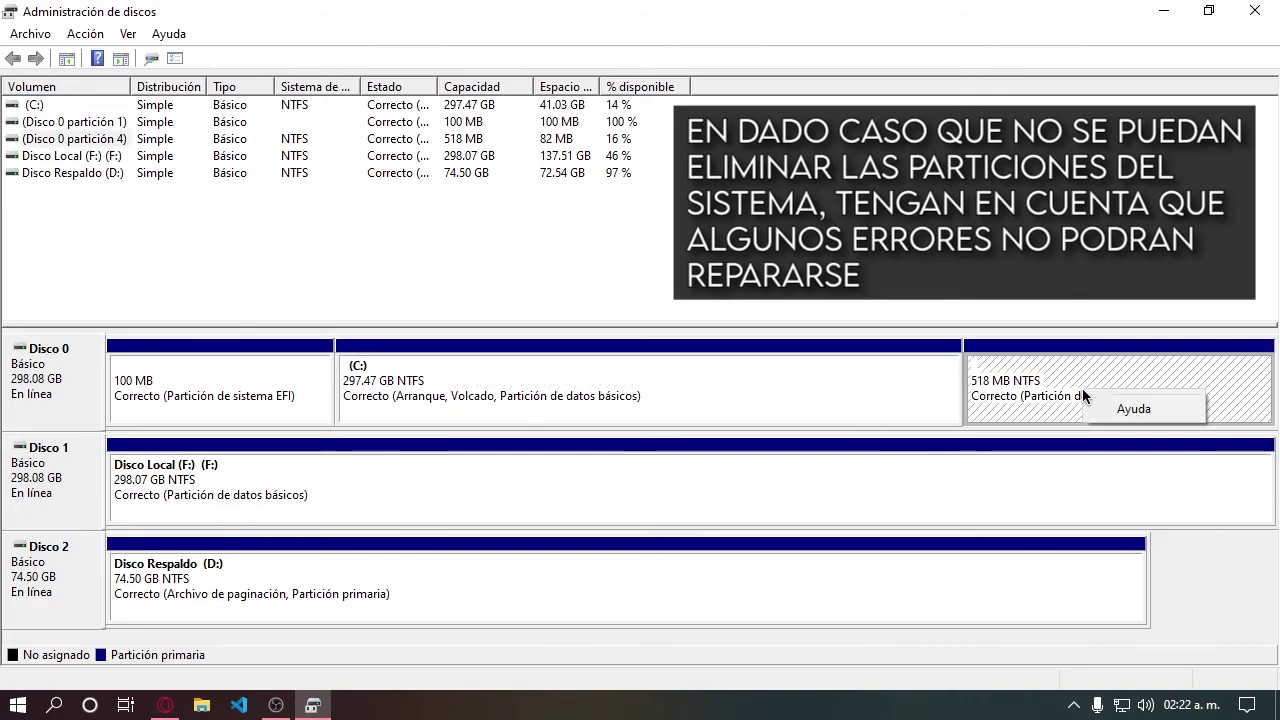
left_click(995, 256)
left_click(1018, 392)
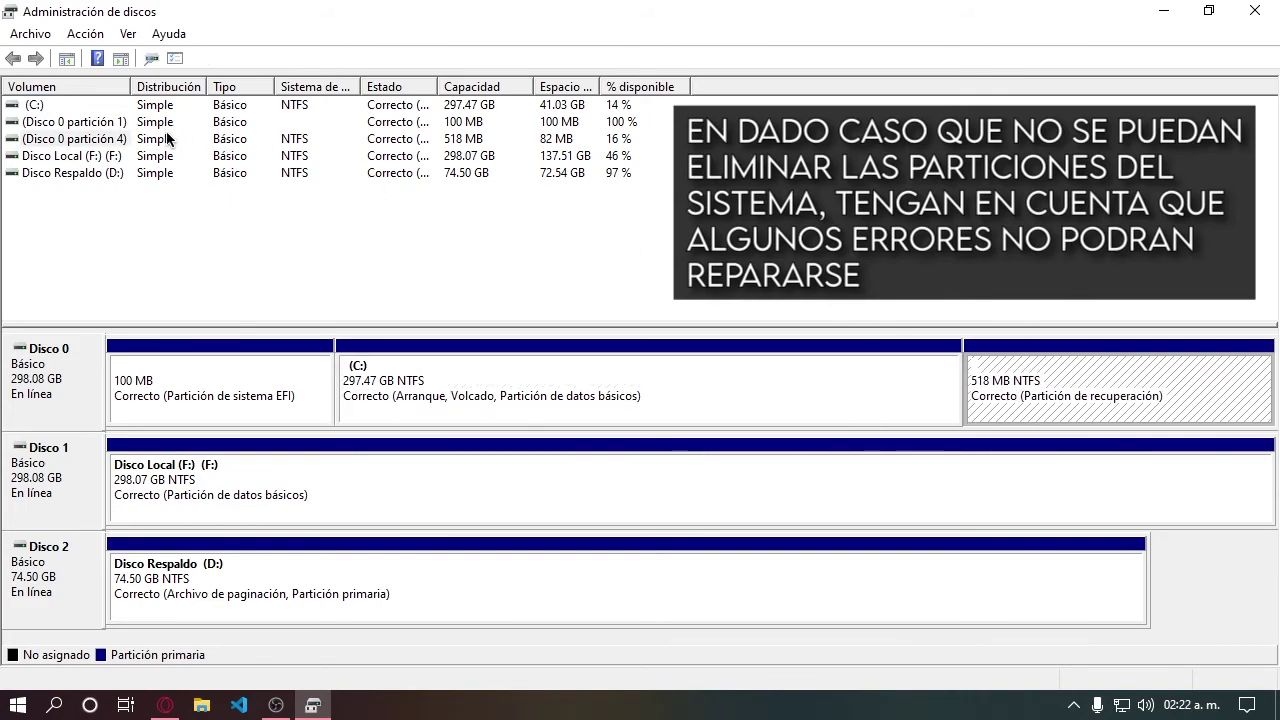
Check which actions are available for Disco 0's 100 MB EFI system partition, and minimize the disk management window
left_click(171, 390)
right_click(171, 380)
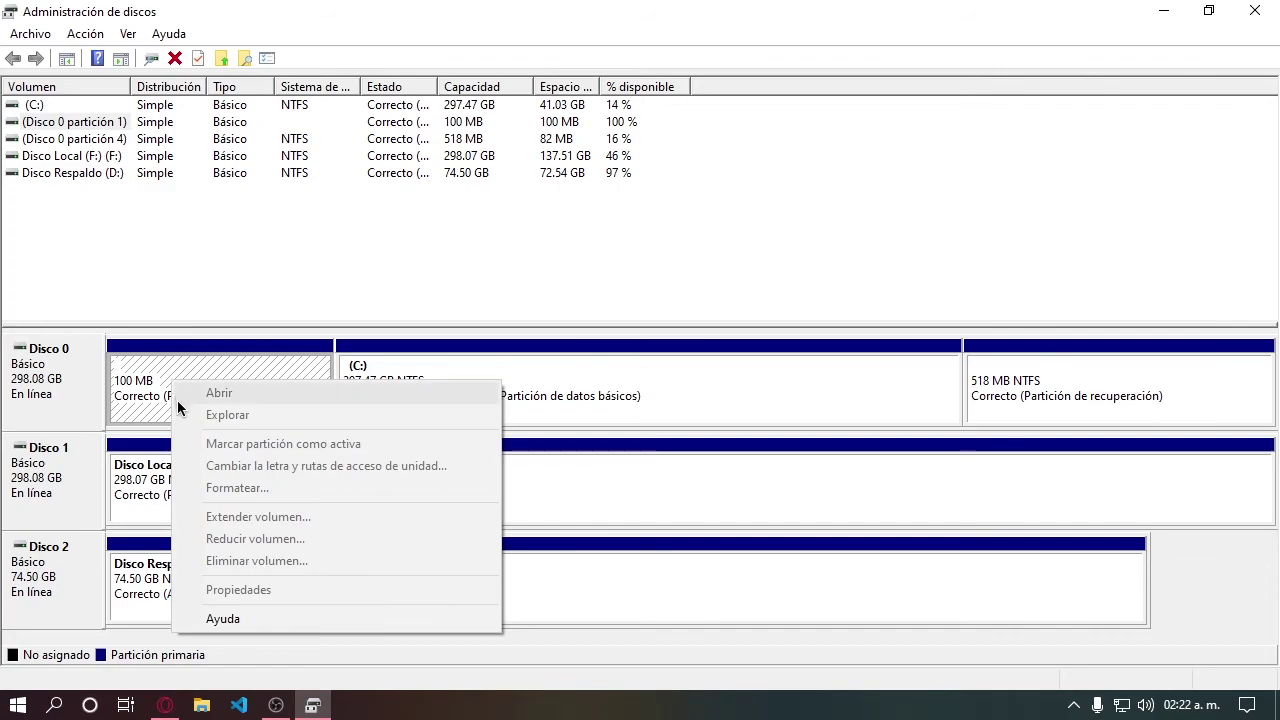
left_click(199, 254)
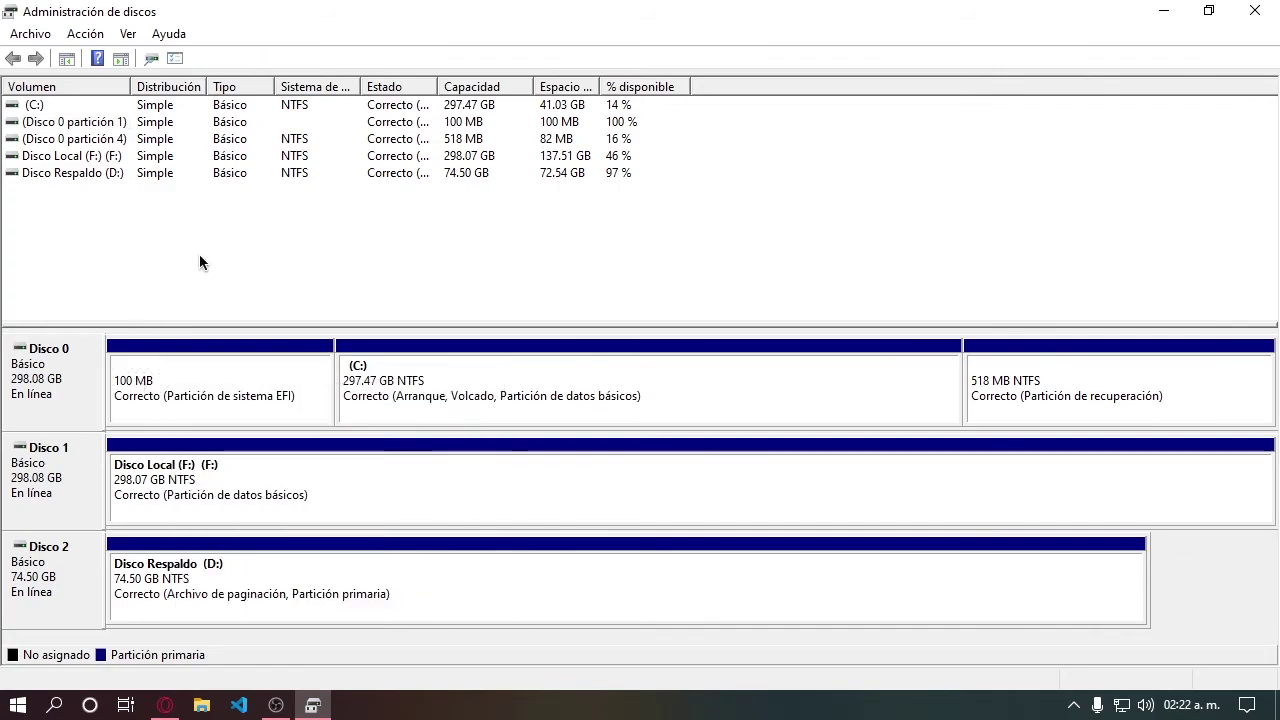
right_click(257, 411)
left_click(173, 276)
left_click(205, 400)
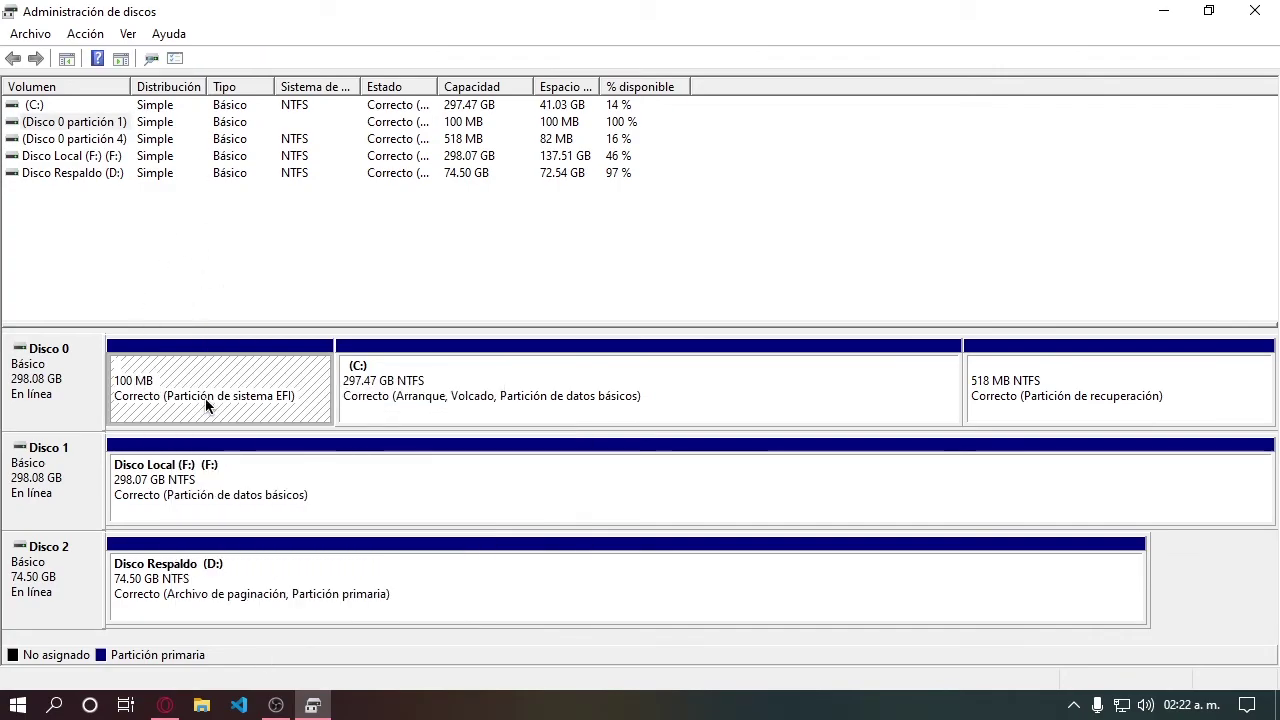
left_click(472, 388)
right_click(271, 388)
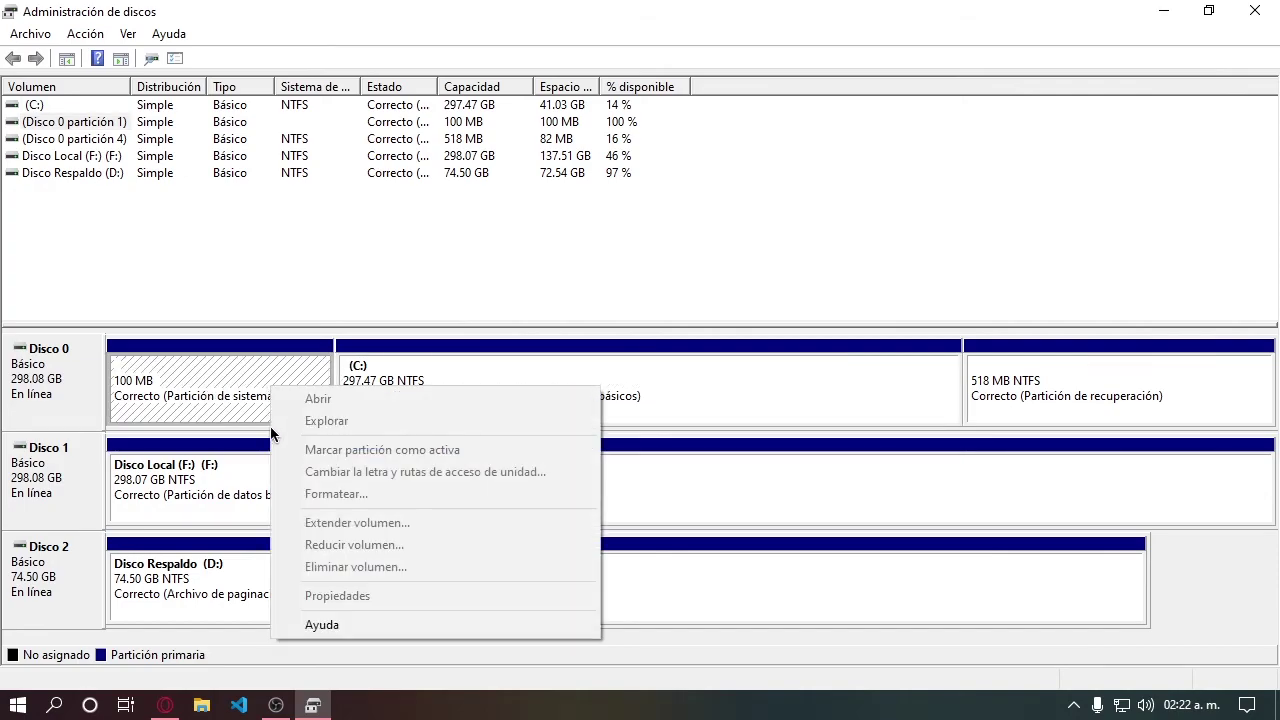
left_click(1013, 393)
left_click(880, 405)
left_click(1010, 395)
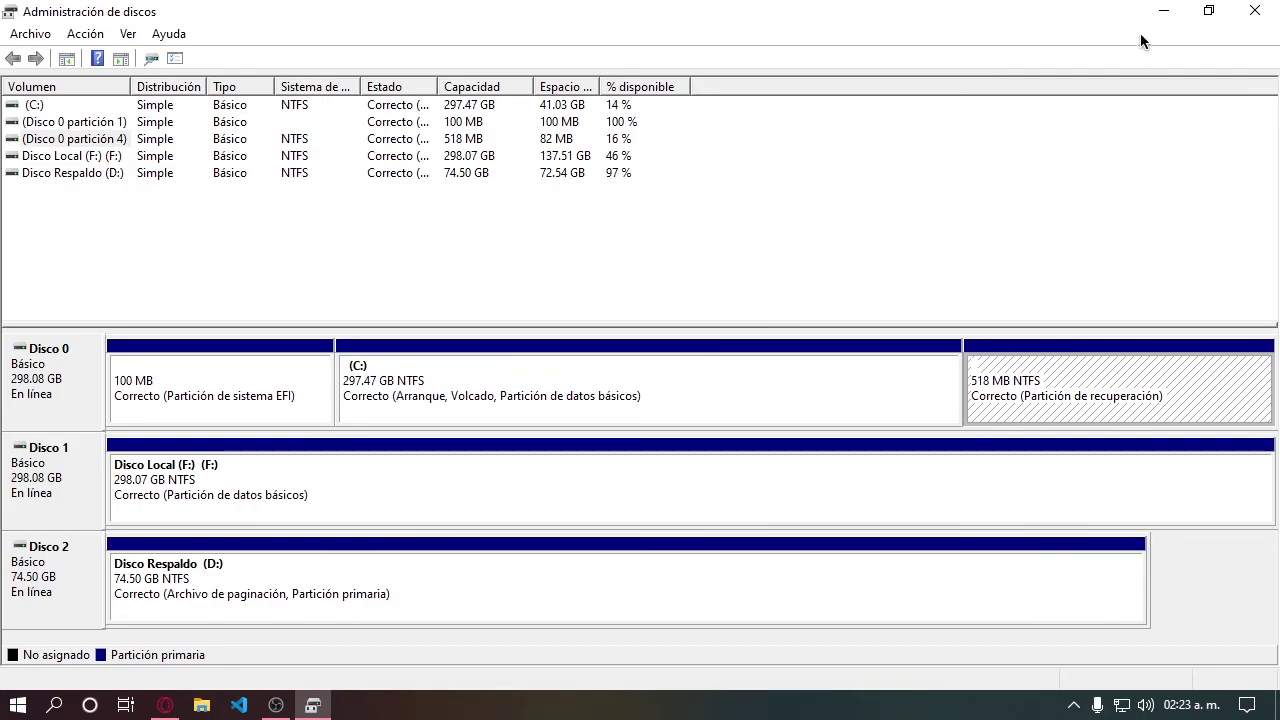
left_click(1153, 17)
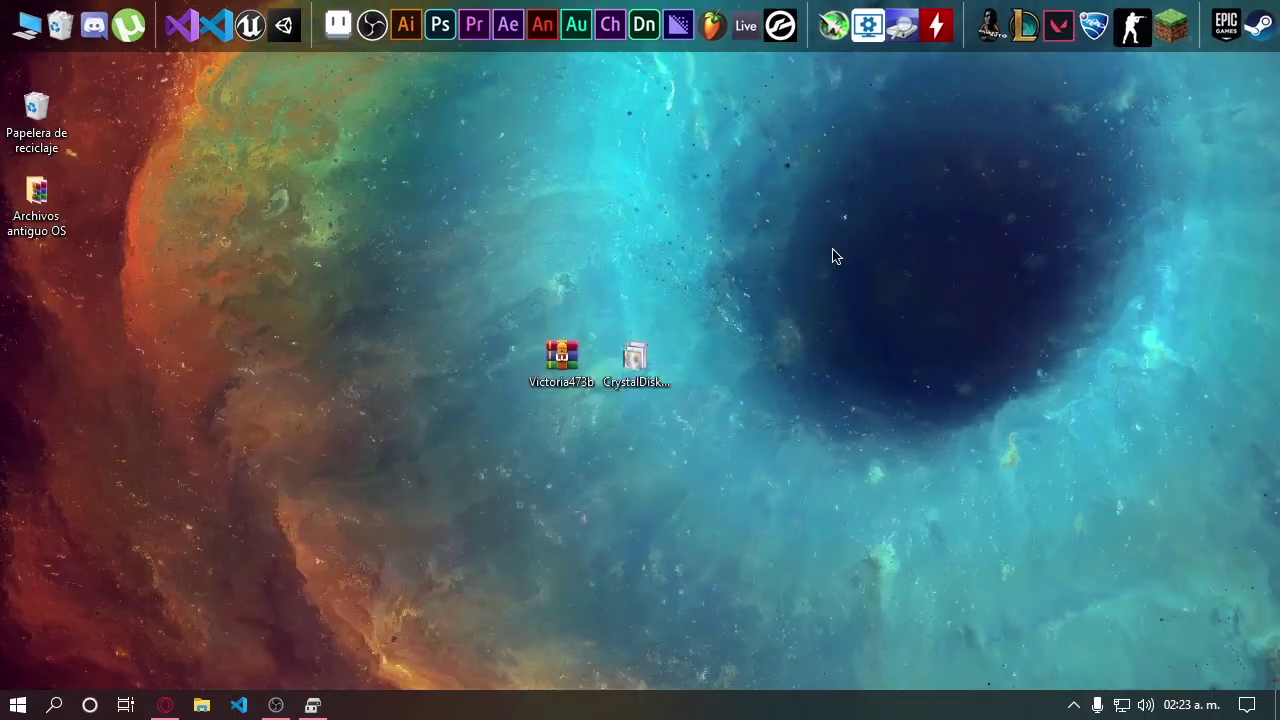
Switch to the Opera browser, view the CrystalDiskInfo and Victoria473b.rar download pages, and return to the desktop
left_click(165, 705)
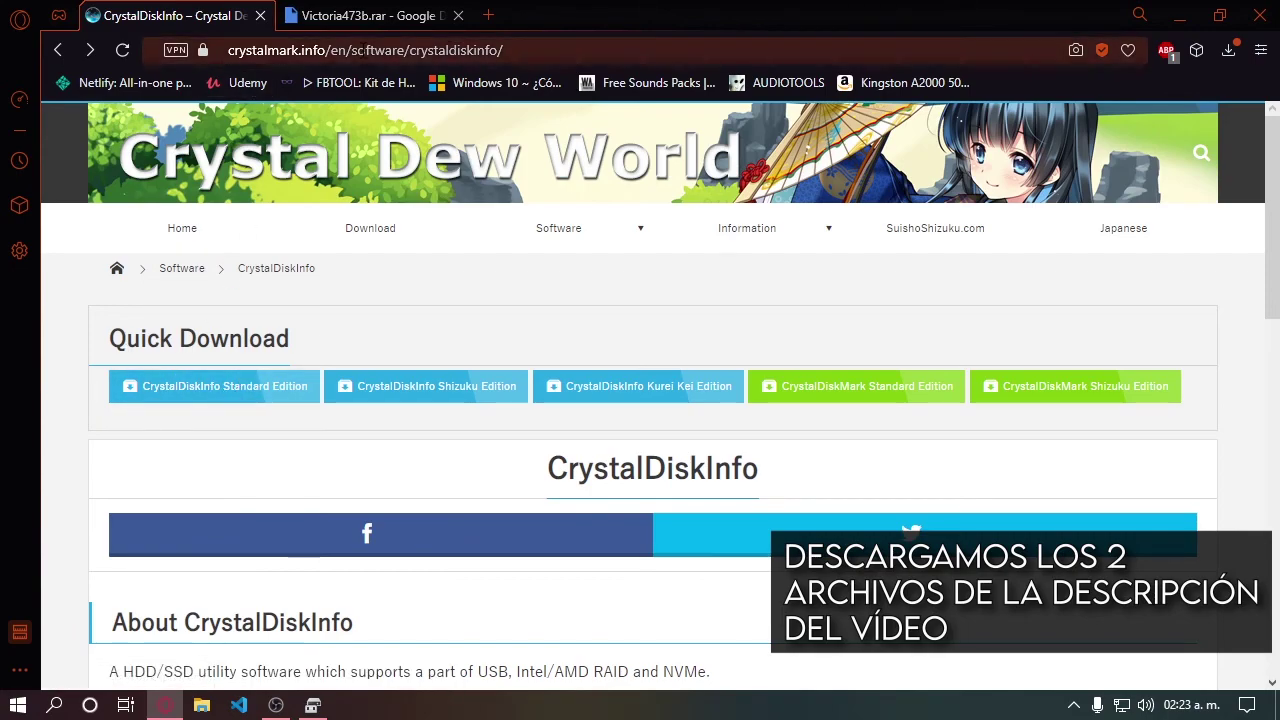
left_click(356, 24)
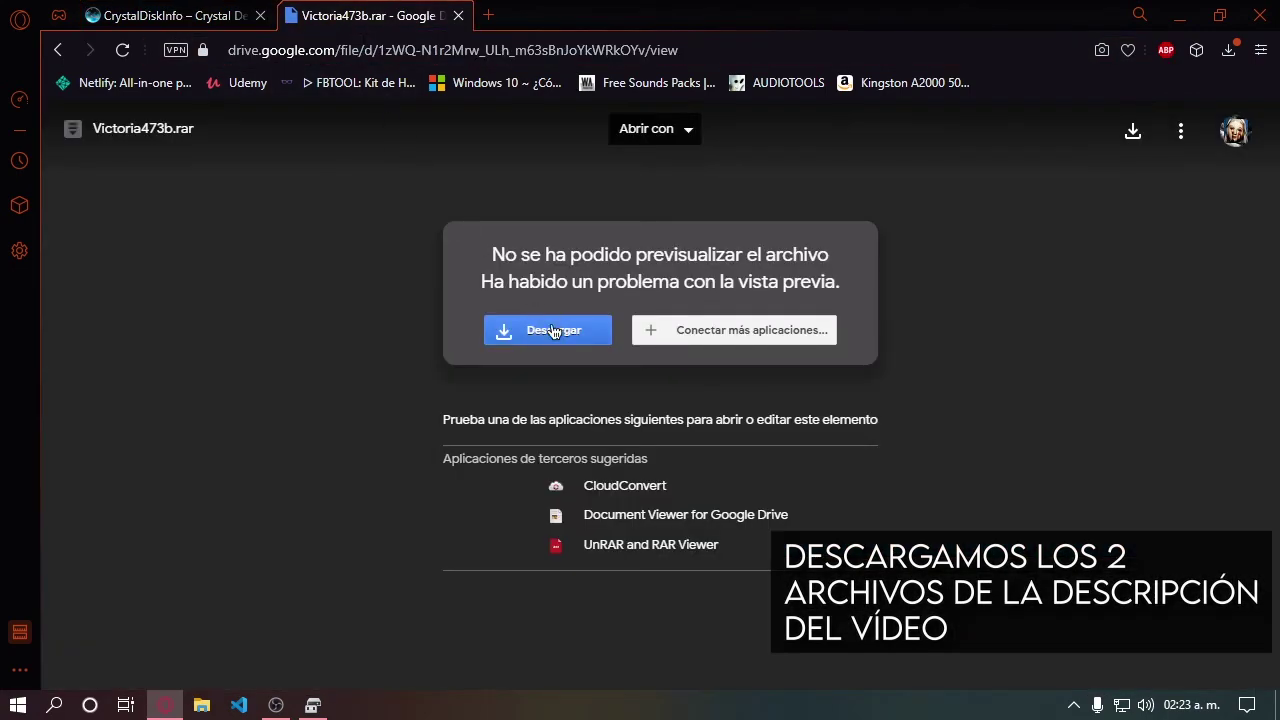
left_click(1177, 18)
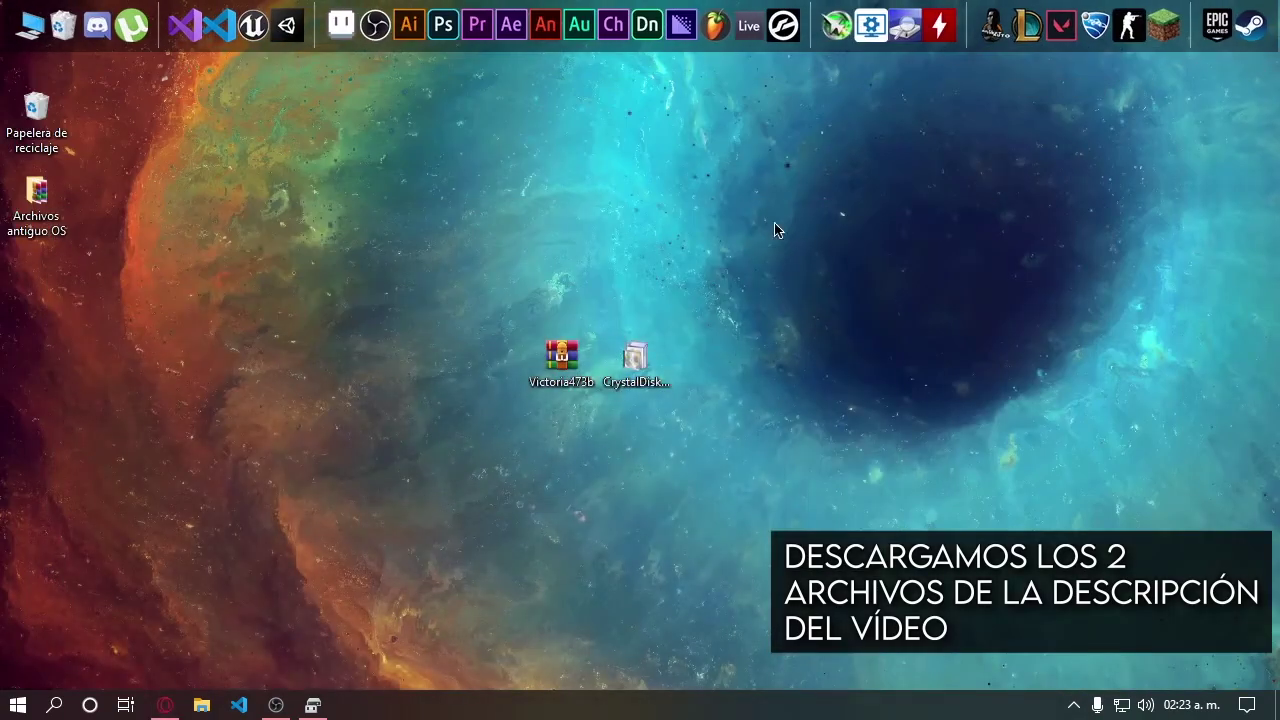
left_click_drag(697, 489, 550, 286)
left_click(423, 321)
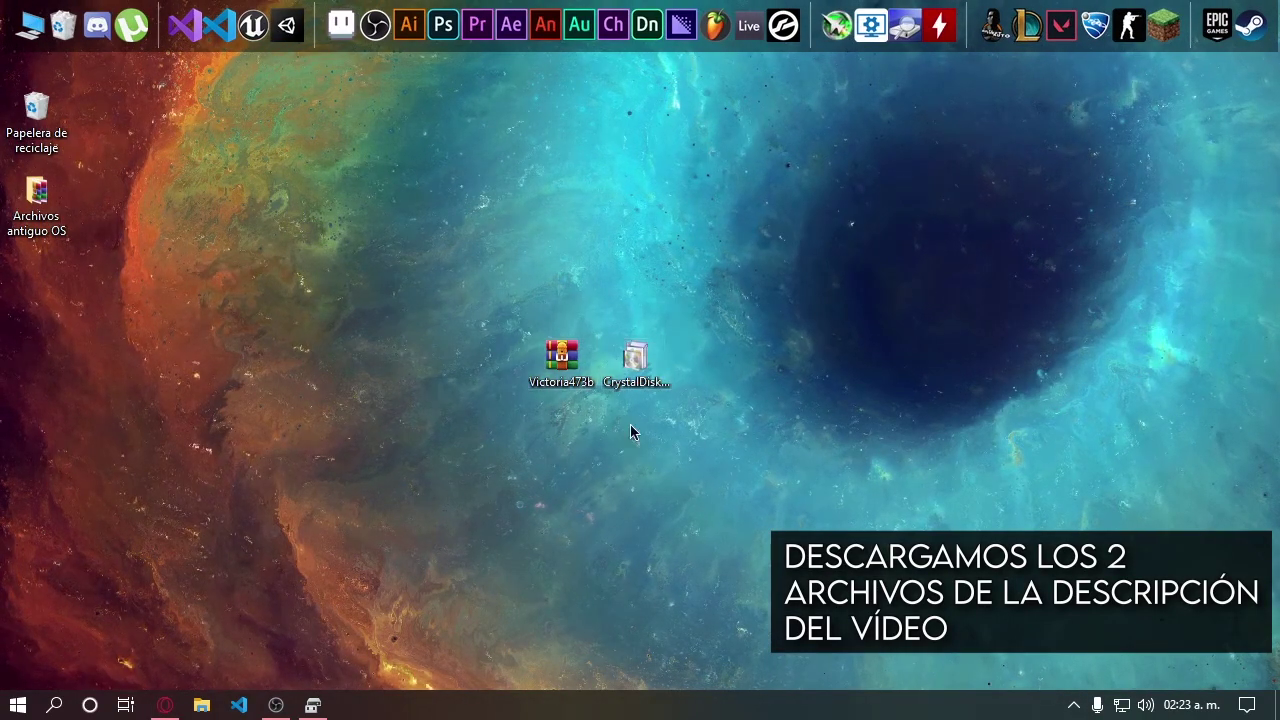
double_click(636, 358)
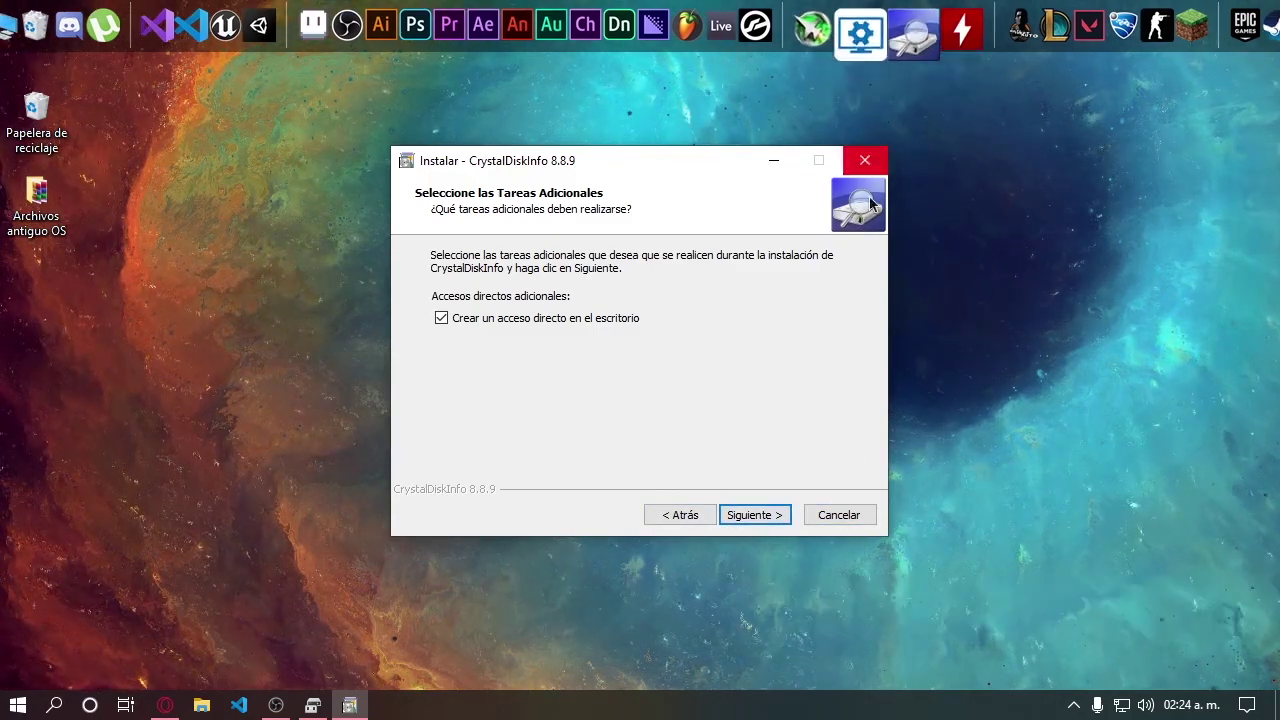
left_click(839, 515)
left_click(690, 460)
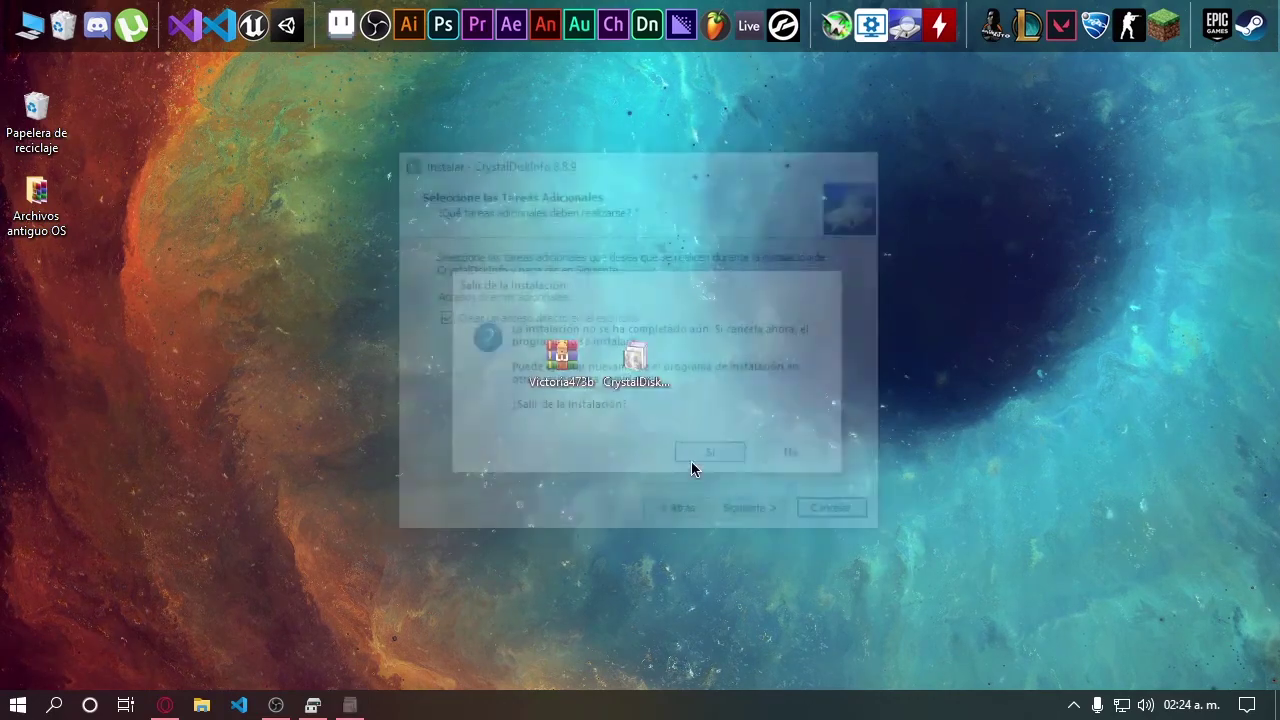
Extract the Victoria473b archive directly onto the desktop and place the extracted folder beside the archive
right_click(565, 368)
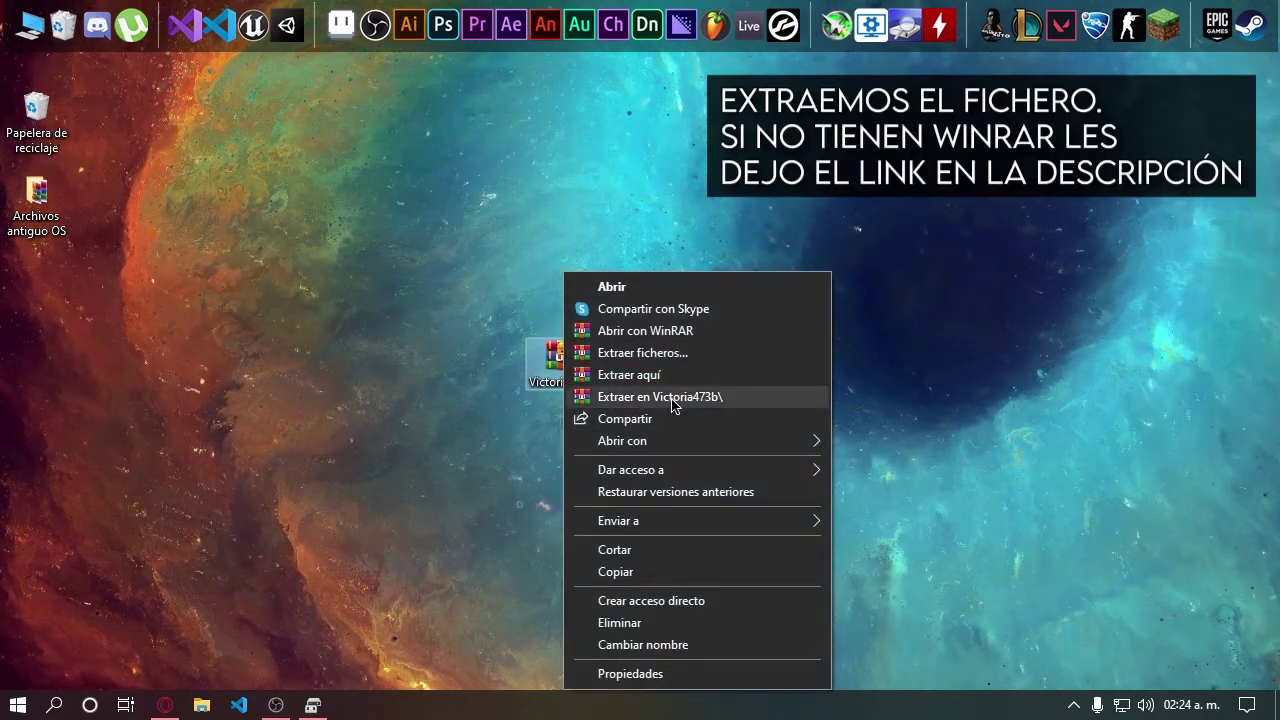
left_click(630, 375)
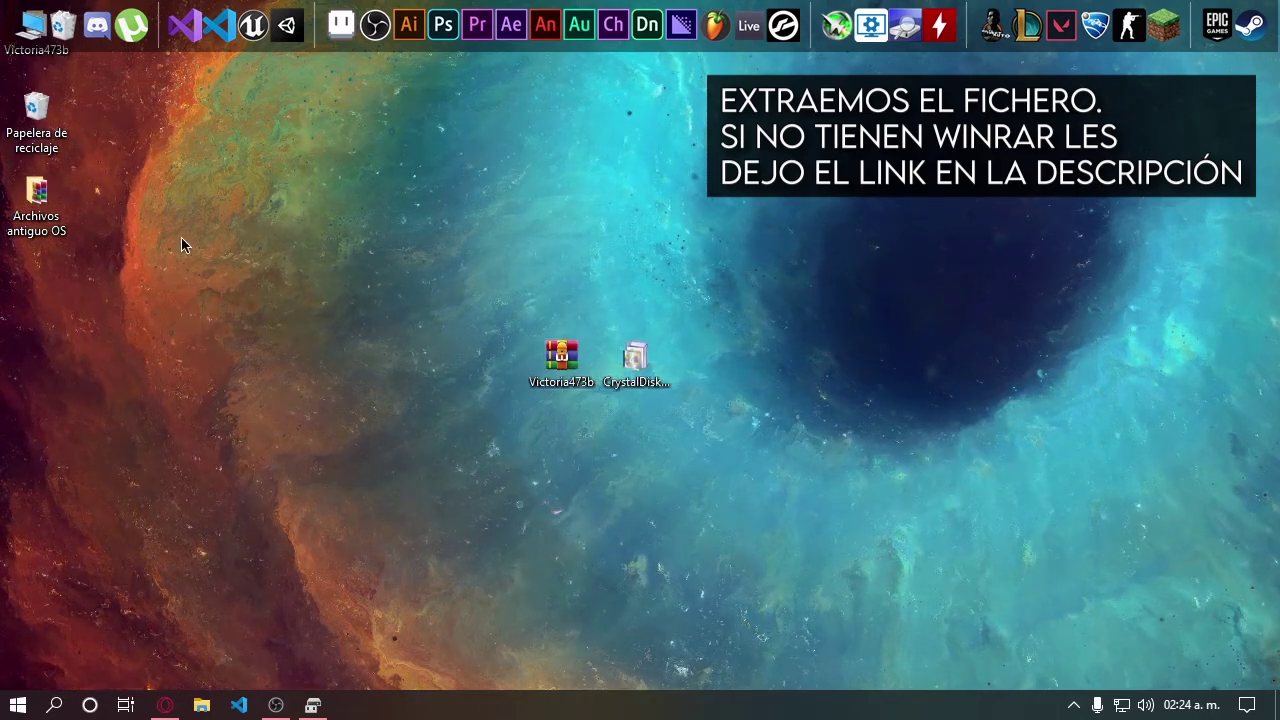
left_click_drag(36, 40, 488, 388)
left_click(542, 445)
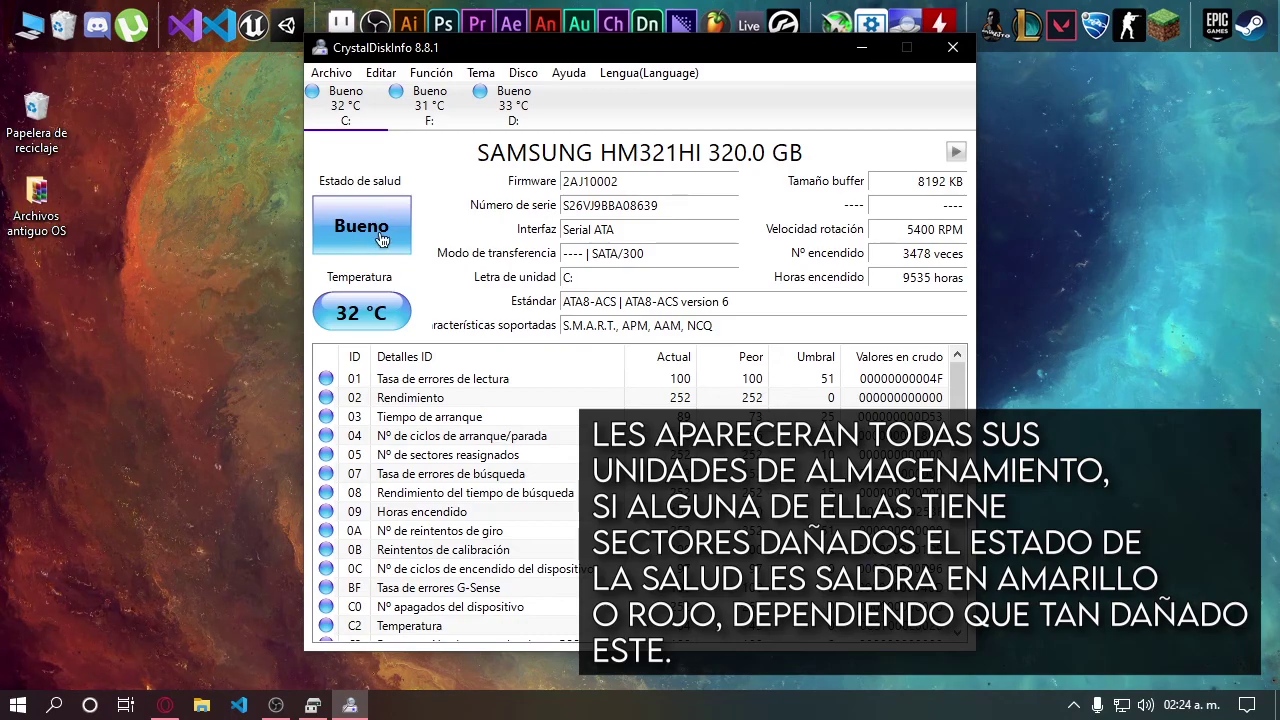
Review the health attributes and power-on hours of drives C:, F: and D:, and close CrystalDiskInfo
scroll(937, 370, "down", 3)
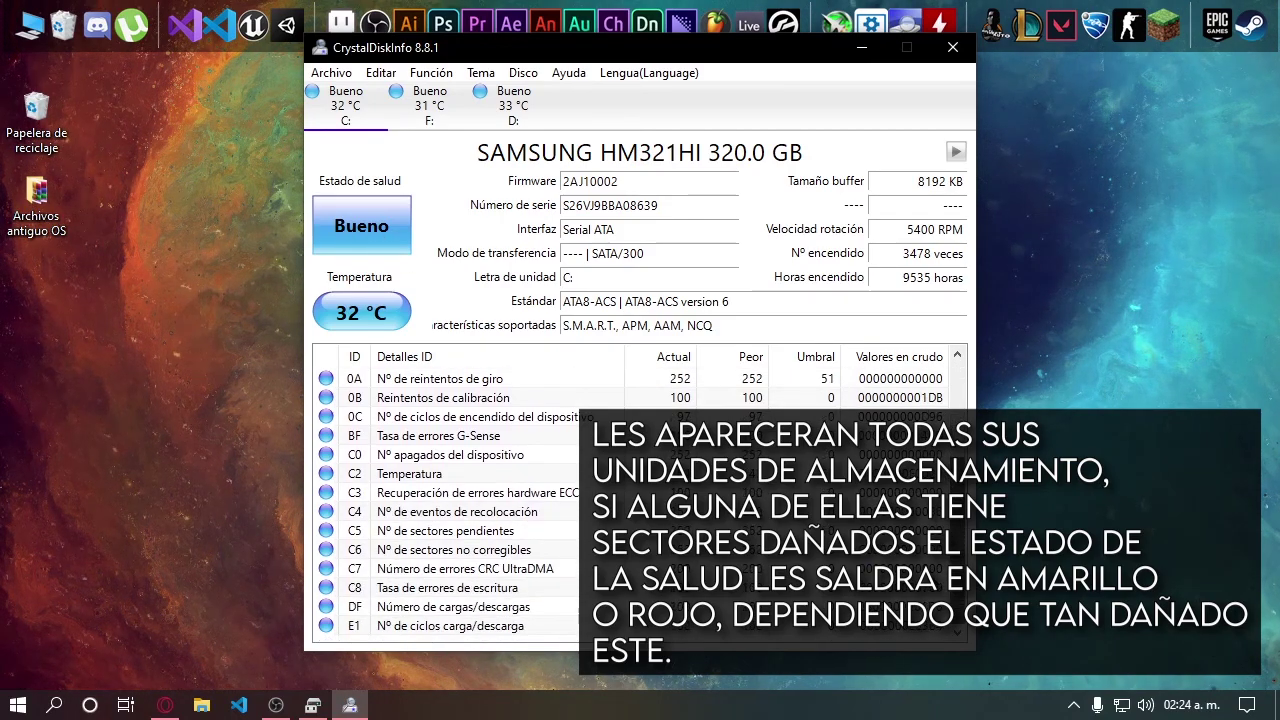
scroll(937, 370, "up", 3)
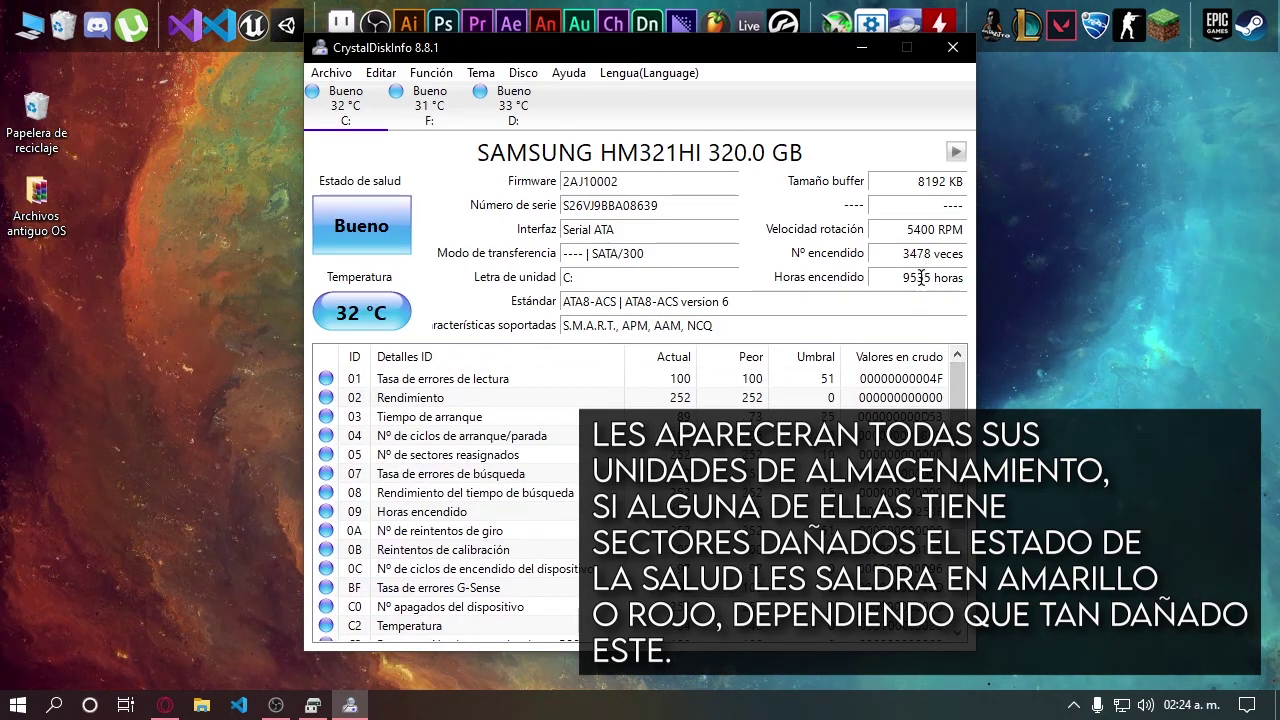
mouse_move(920, 278)
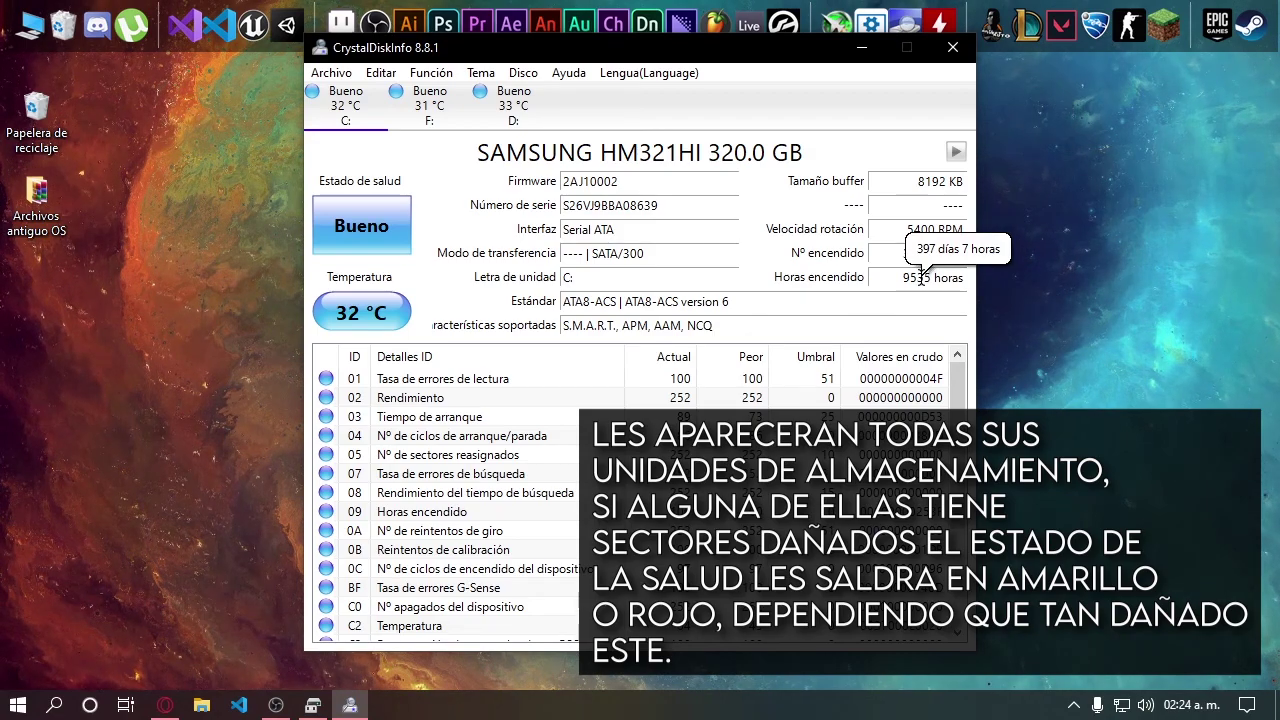
left_click(424, 116)
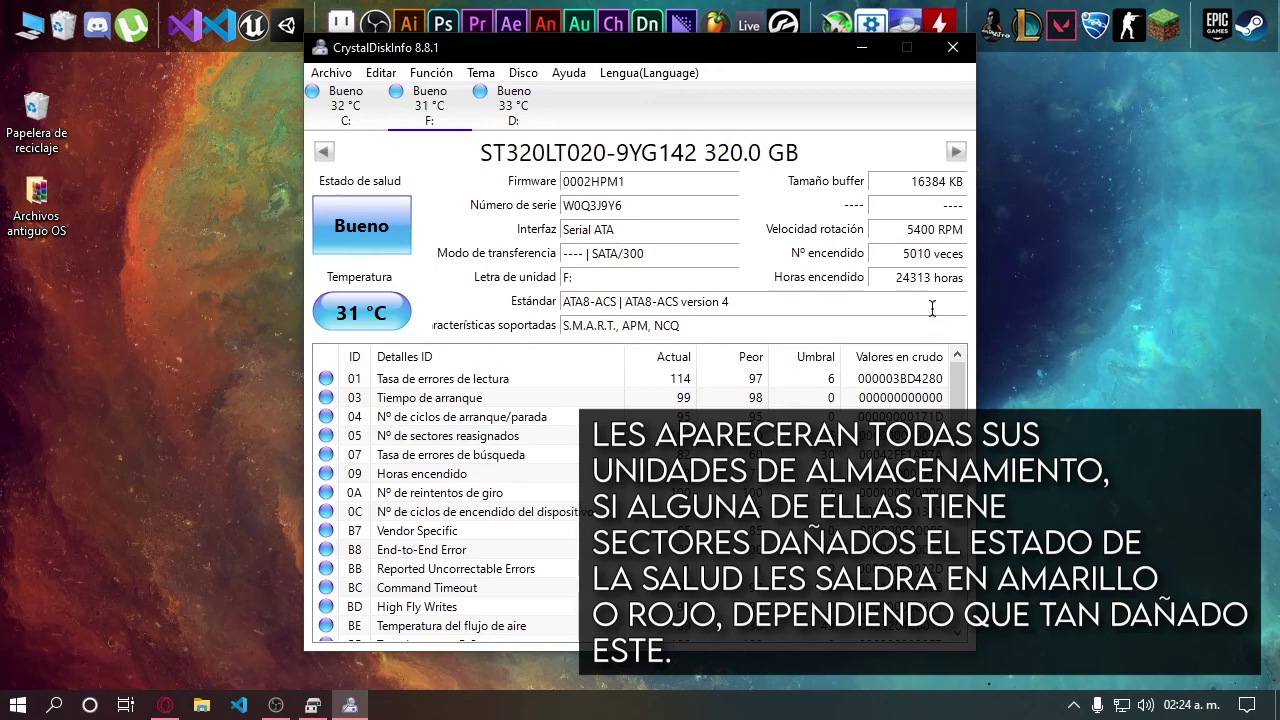
mouse_move(930, 277)
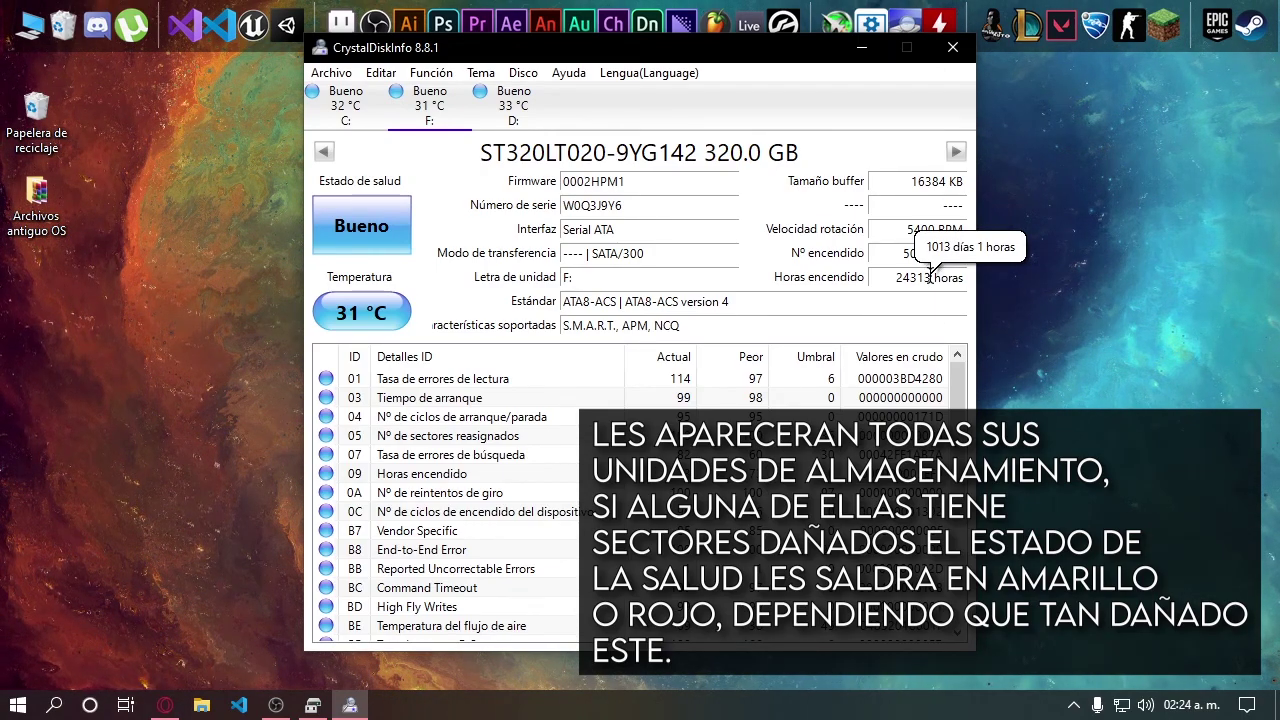
left_click(514, 115)
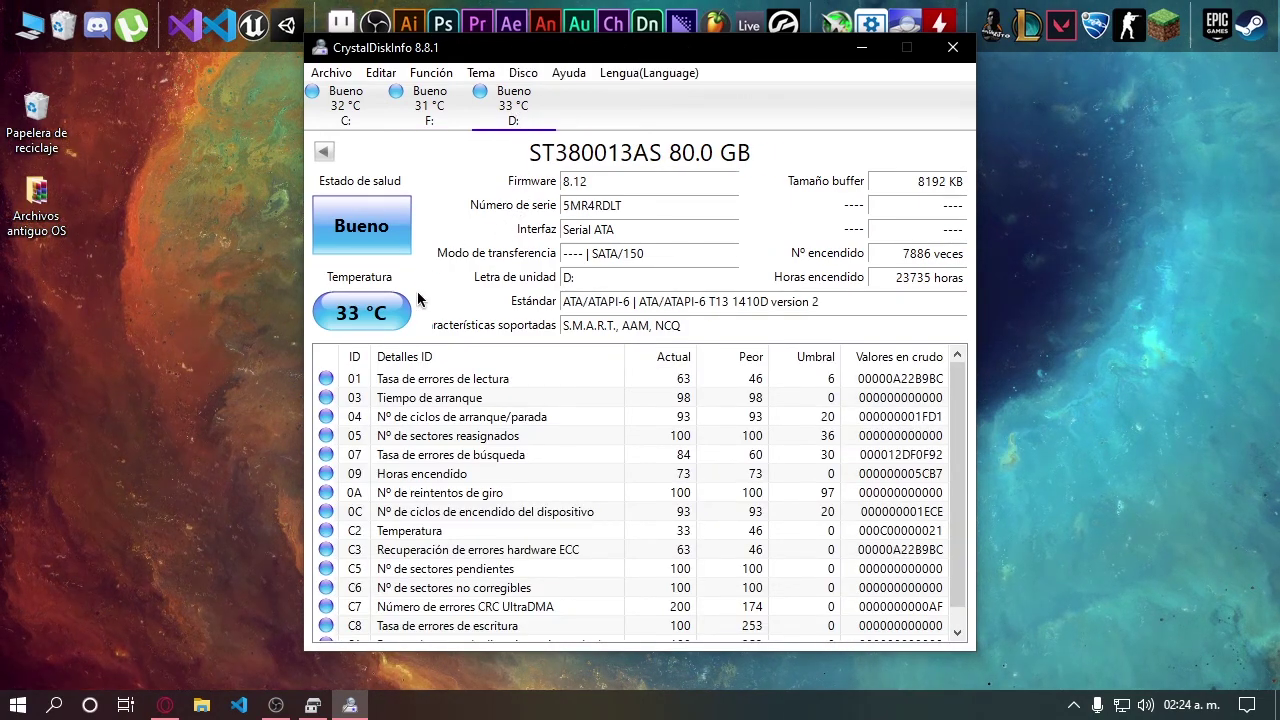
mouse_move(944, 280)
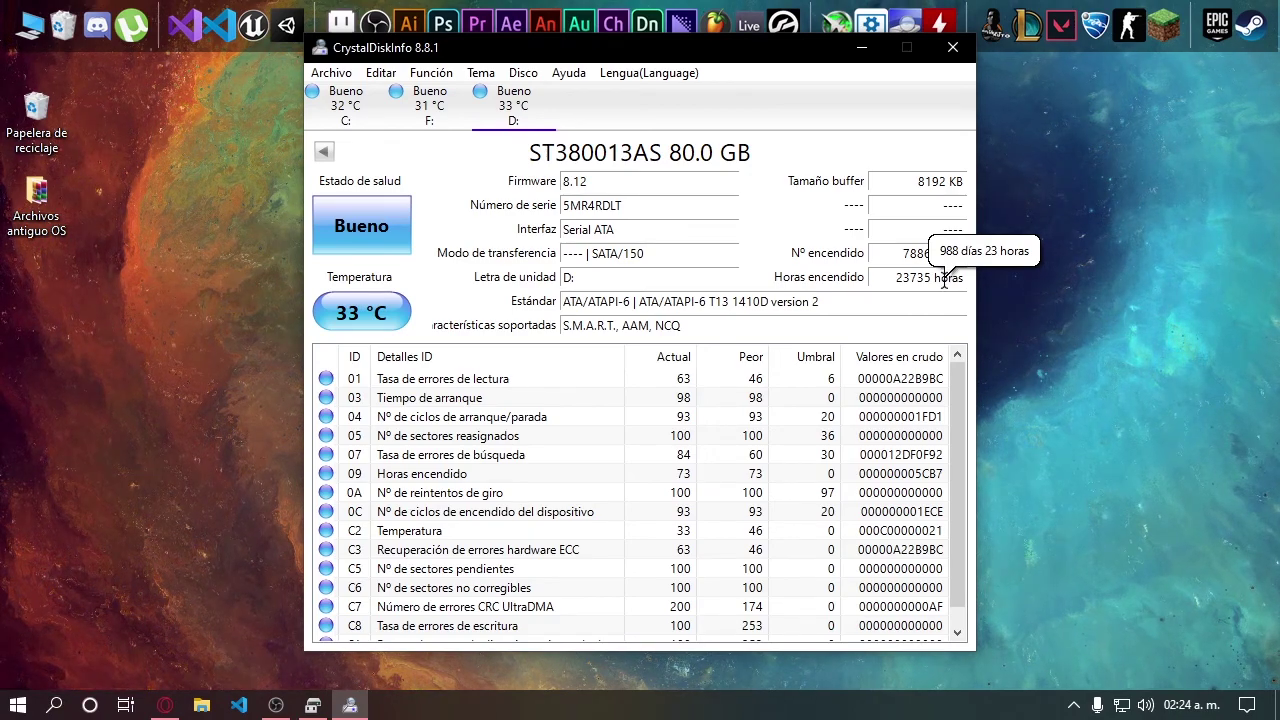
left_click_drag(952, 420, 956, 360)
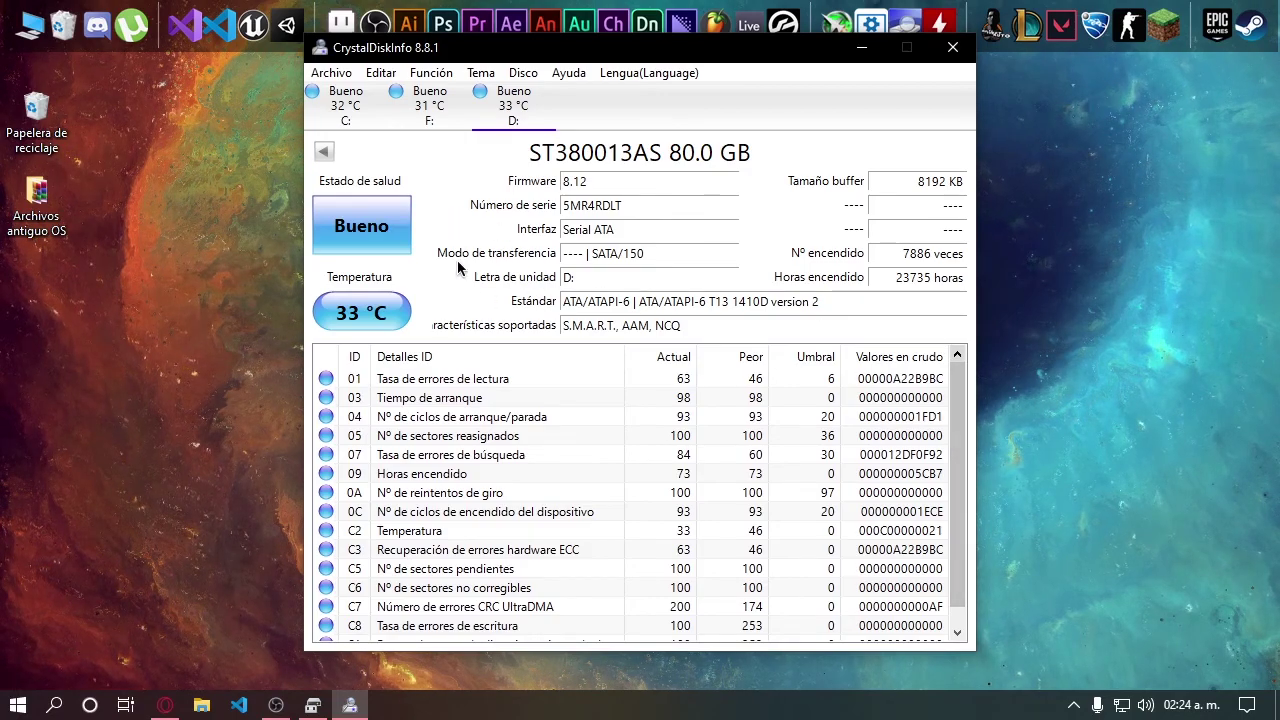
left_click_drag(956, 387, 958, 527)
left_click(949, 56)
Open the extracted Victoria473b folder and launch the Victoria program from it
double_click(494, 376)
left_click_drag(503, 126, 504, 87)
double_click(239, 336)
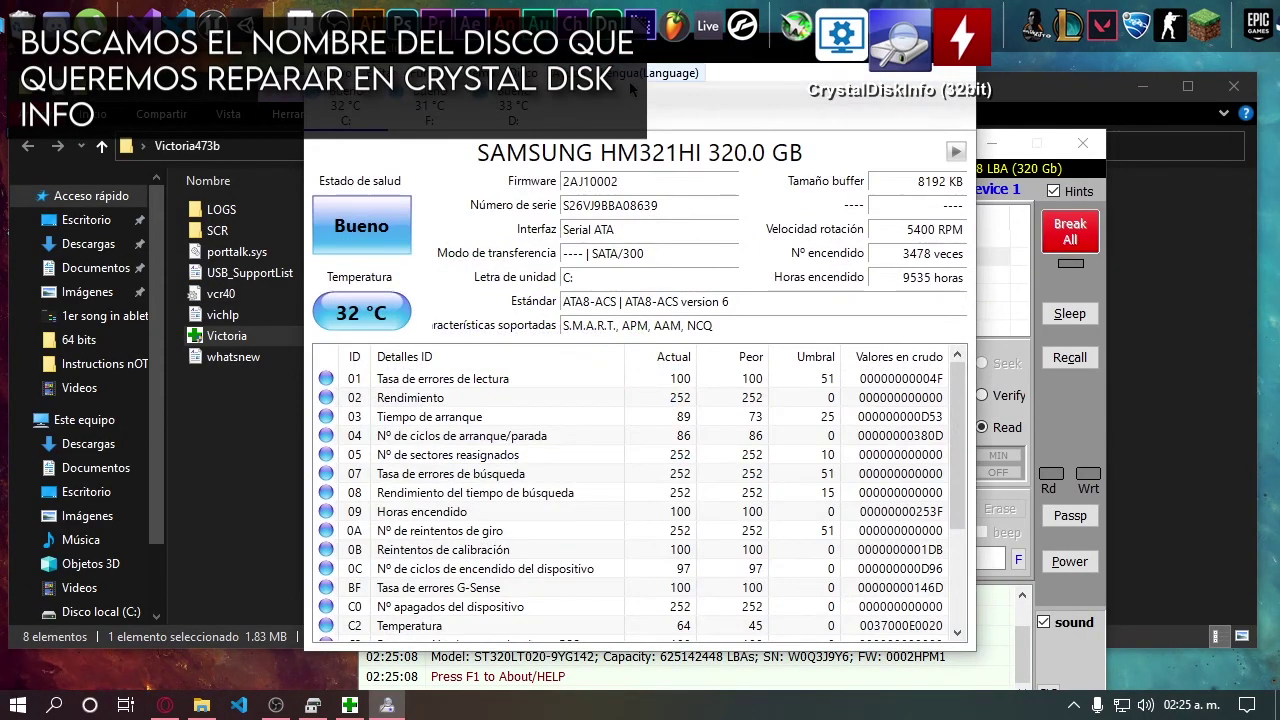
Arrange the CrystalDiskInfo and Victoria windows so that the drive details and Victoria's drive list are both visible
left_click_drag(585, 52, 358, 225)
left_click_drag(711, 148, 891, 126)
left_click_drag(461, 220, 400, 280)
Look up the model names of drives F: and D: in CrystalDiskInfo, highlighting the one for drive D:
left_click(150, 337)
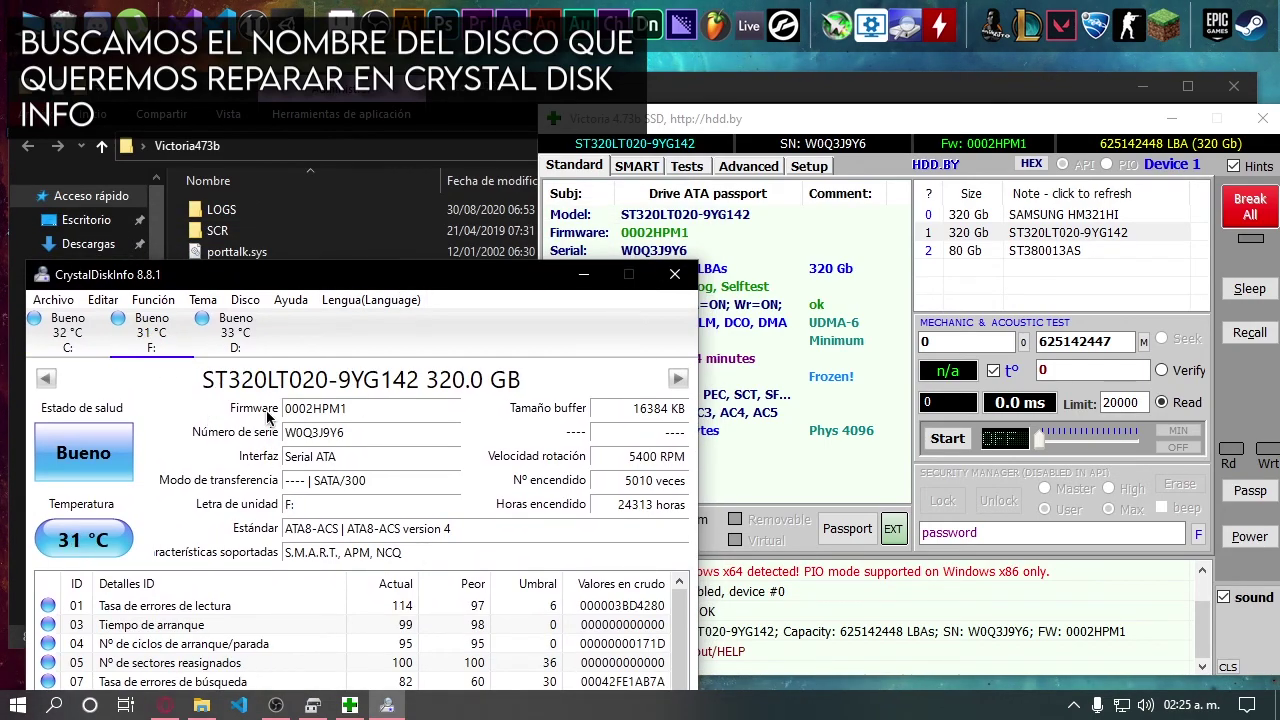
left_click(216, 340)
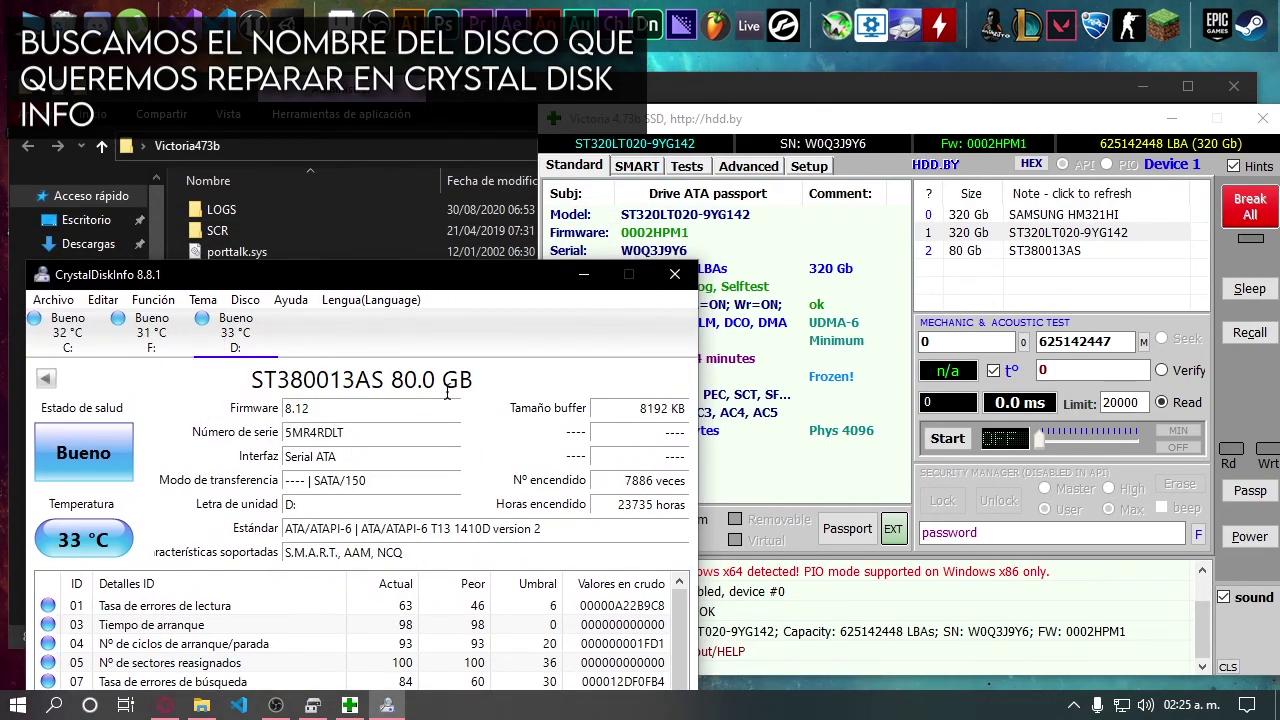
left_click_drag(391, 379, 254, 378)
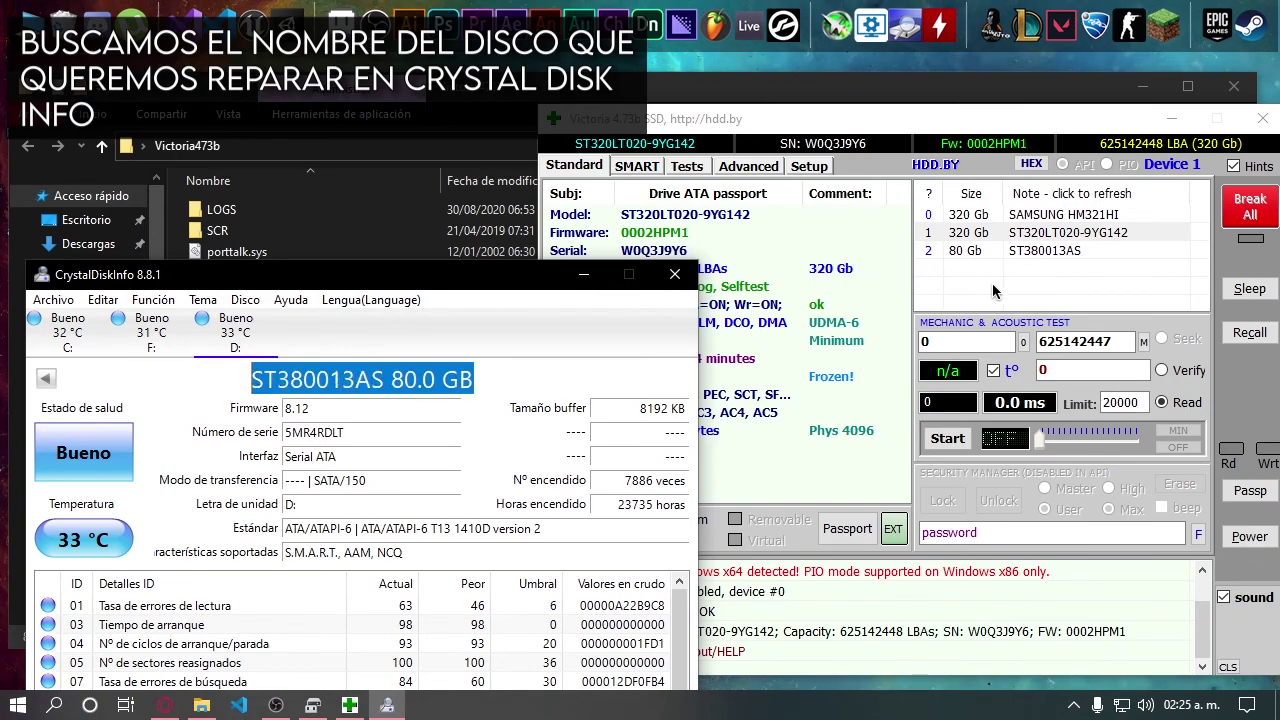
Select the 80 Gb ST380013AS drive in Victoria's drive list and bring the Victoria window fully into view
left_click(1044, 252)
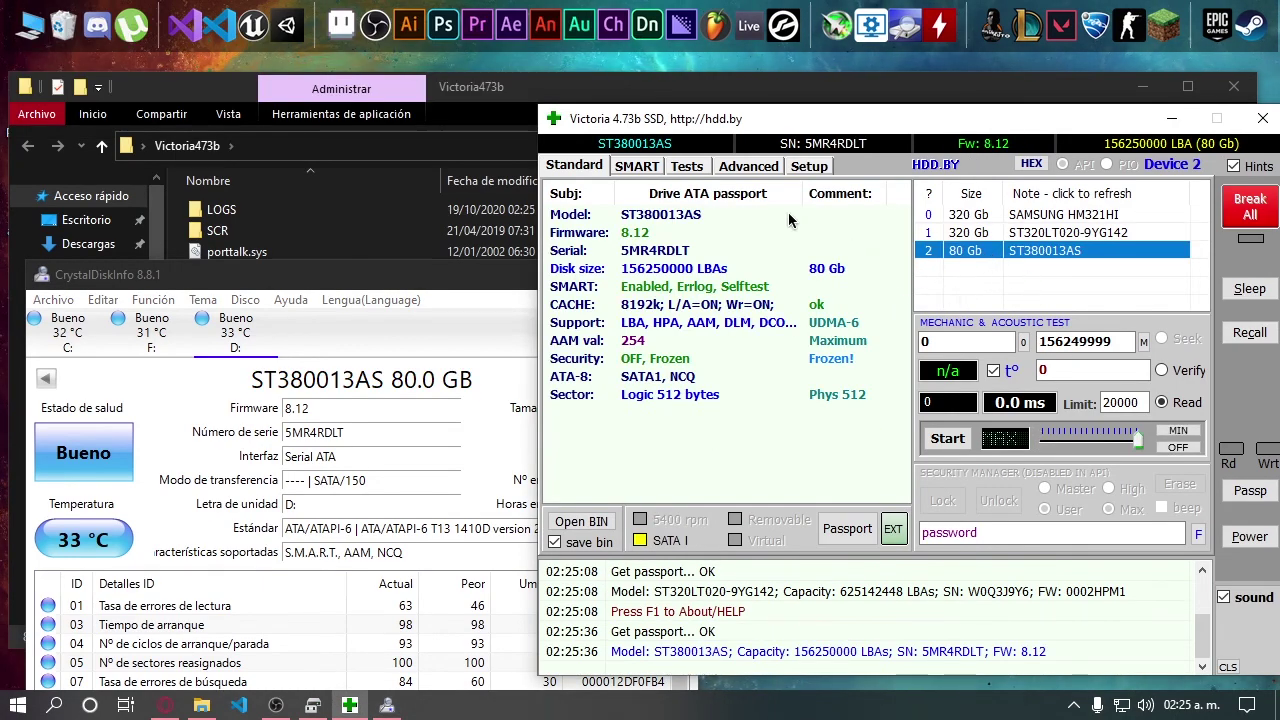
left_click_drag(784, 127, 524, 96)
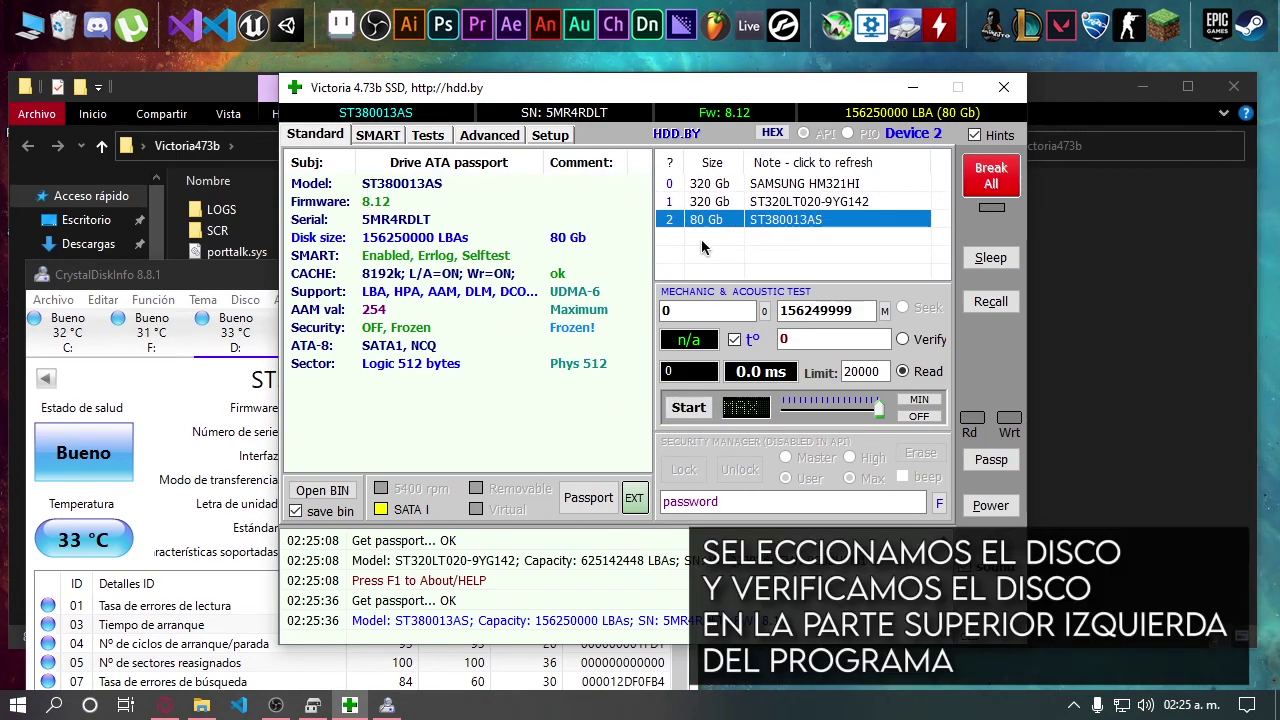
left_click(714, 201)
left_click(735, 219)
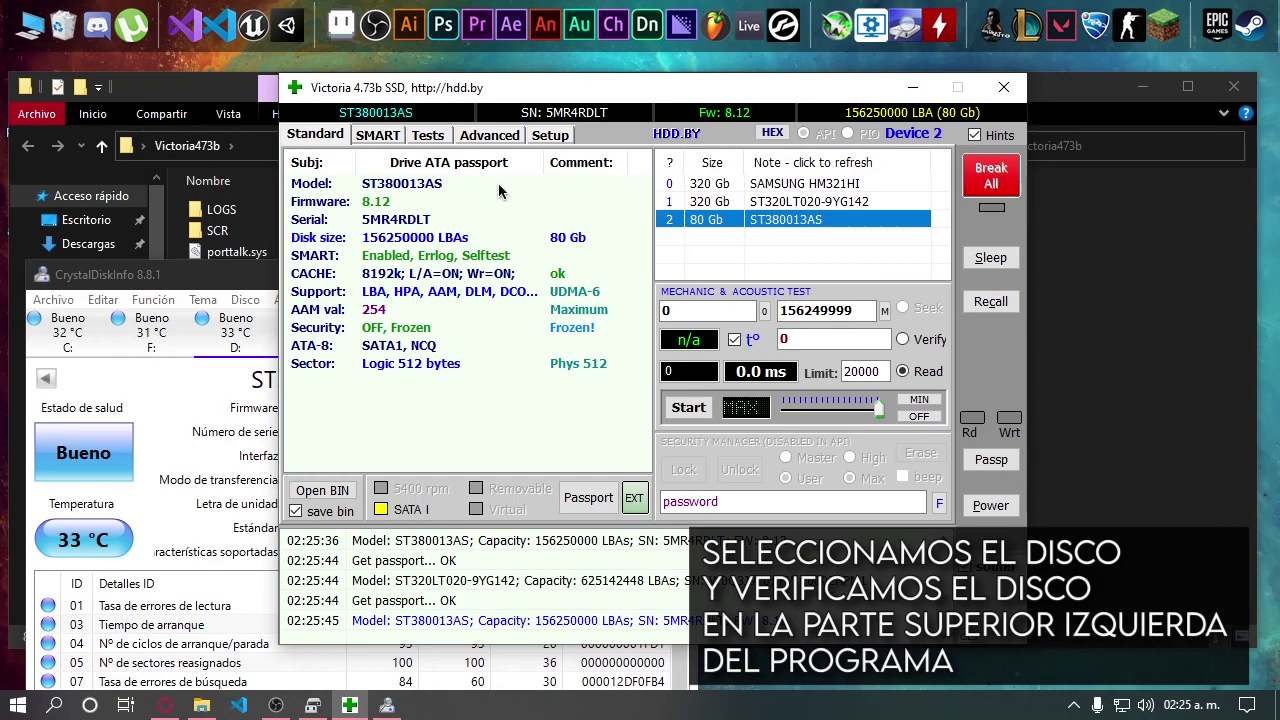
Retrieve the S.M.A.R.T. data of the ST380013AS drive and review its overall status and the full attribute list
left_click(378, 134)
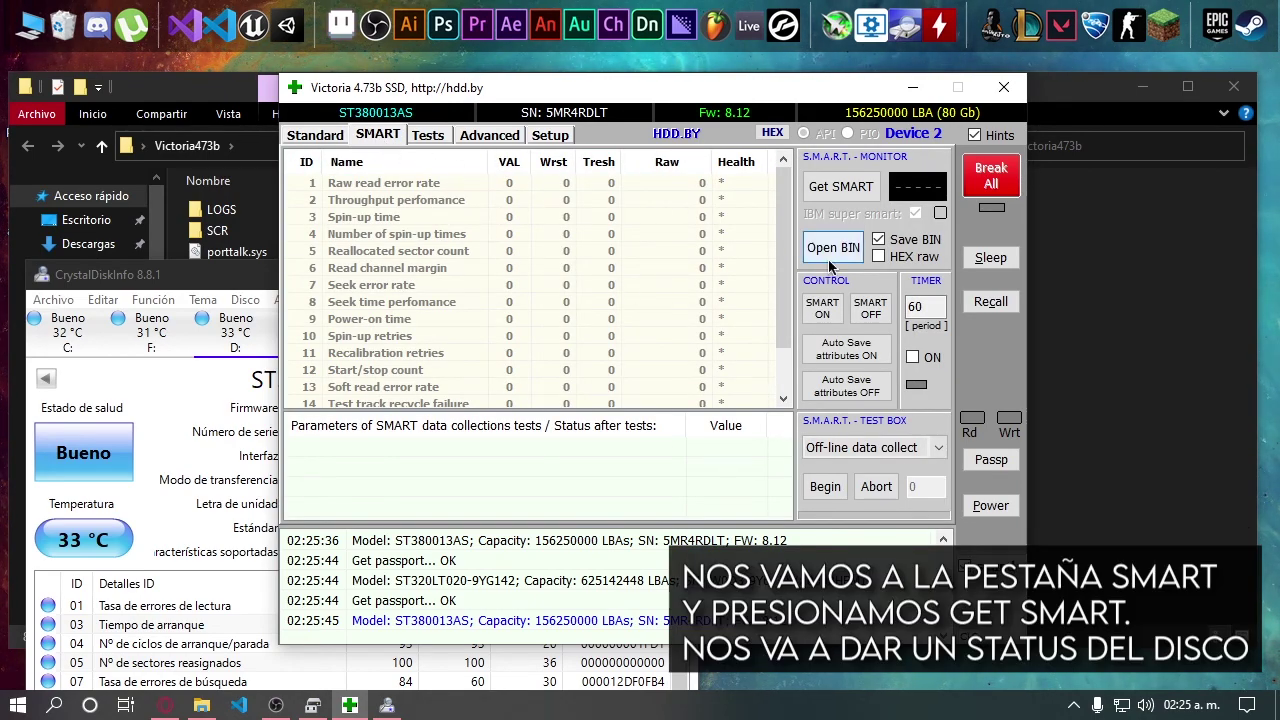
left_click(835, 188)
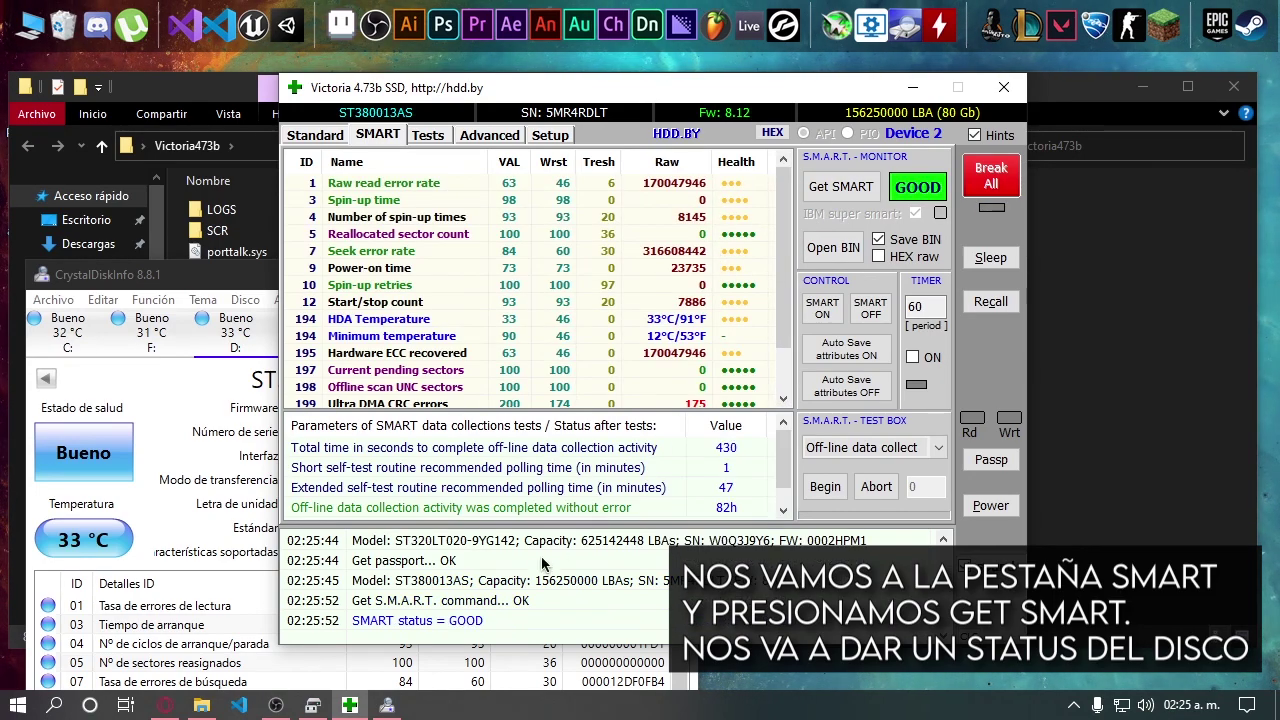
left_click(476, 622)
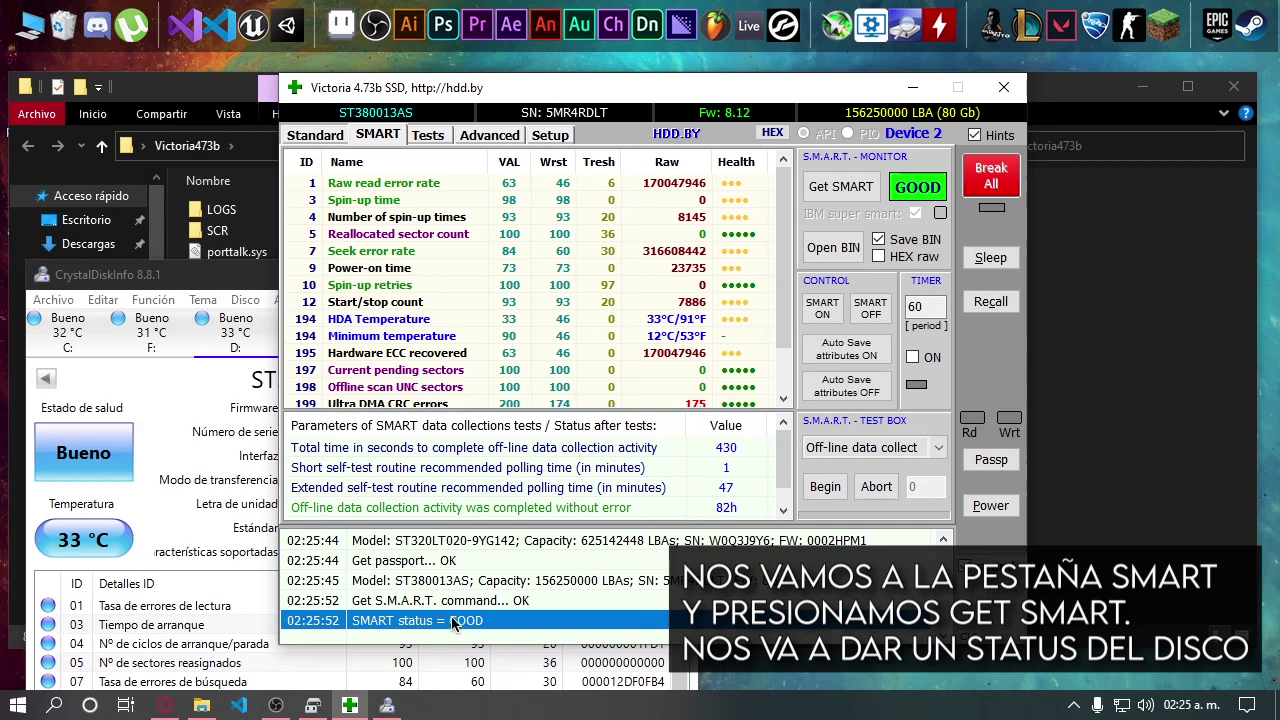
mouse_move(789, 290)
left_mouse_down()
mouse_move(786, 348)
mouse_move(786, 288)
mouse_move(778, 302)
left_mouse_up()
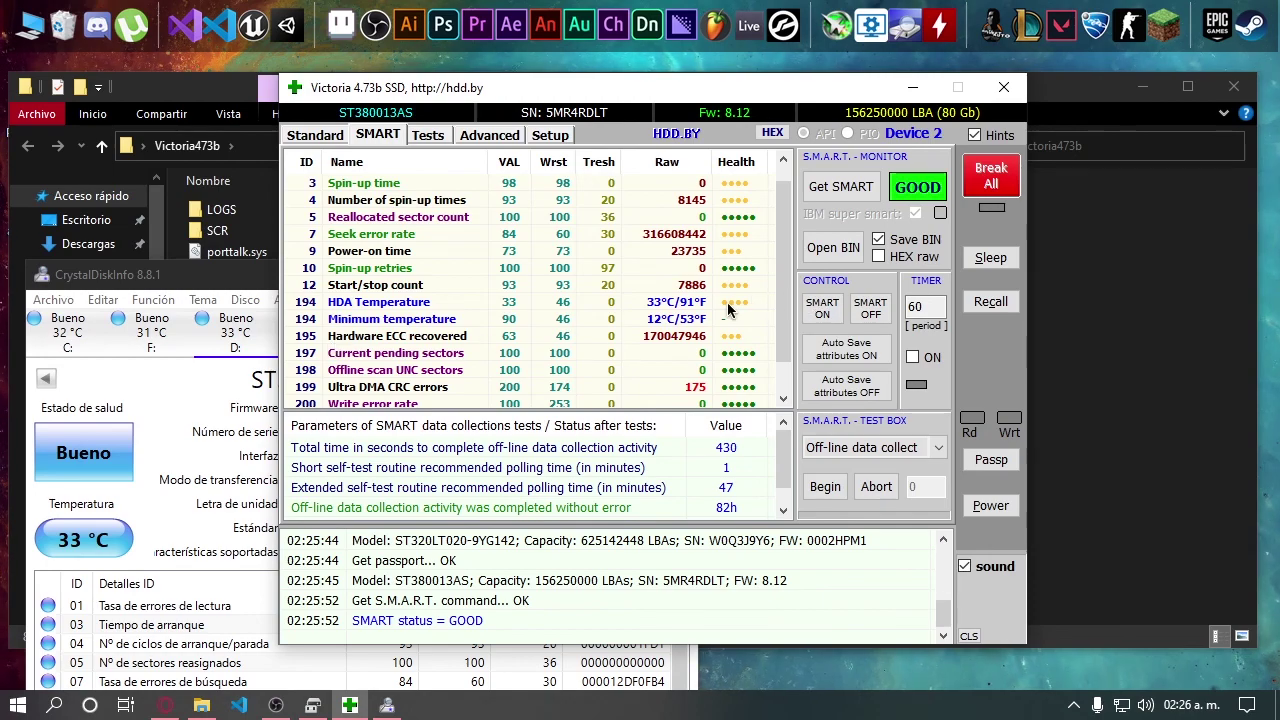
left_click_drag(778, 289, 778, 272)
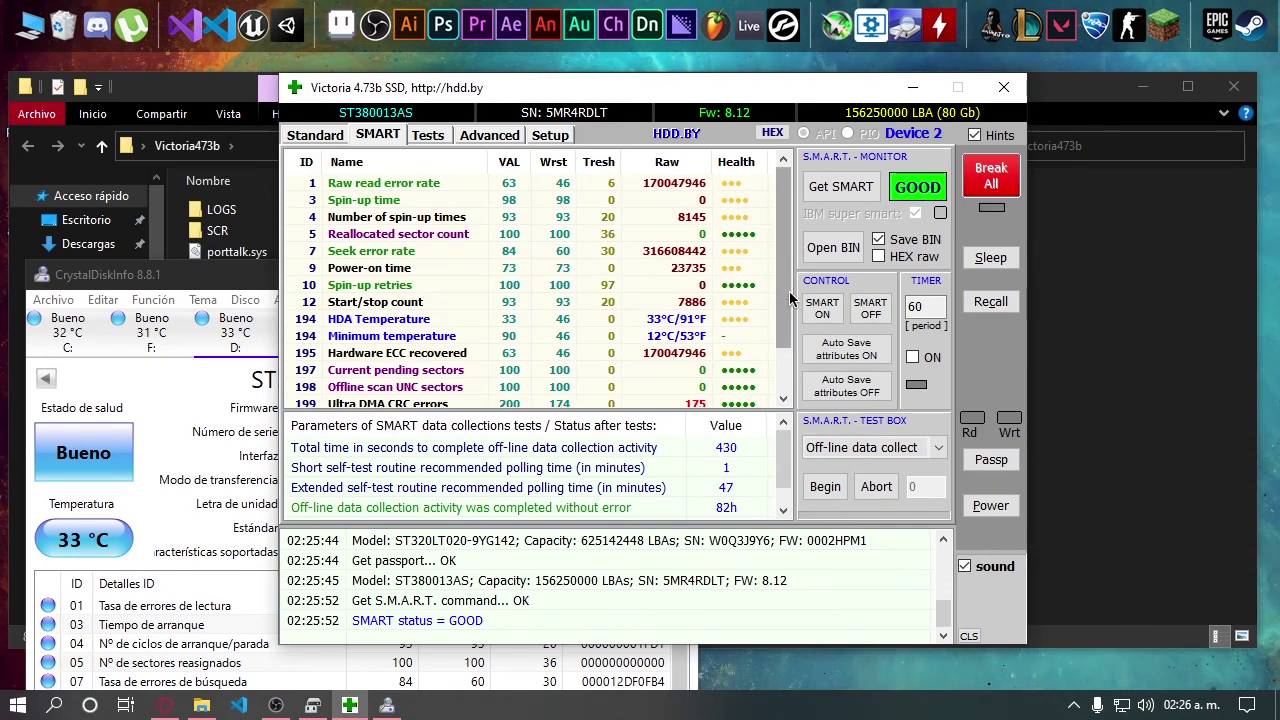
left_click_drag(789, 291, 791, 423)
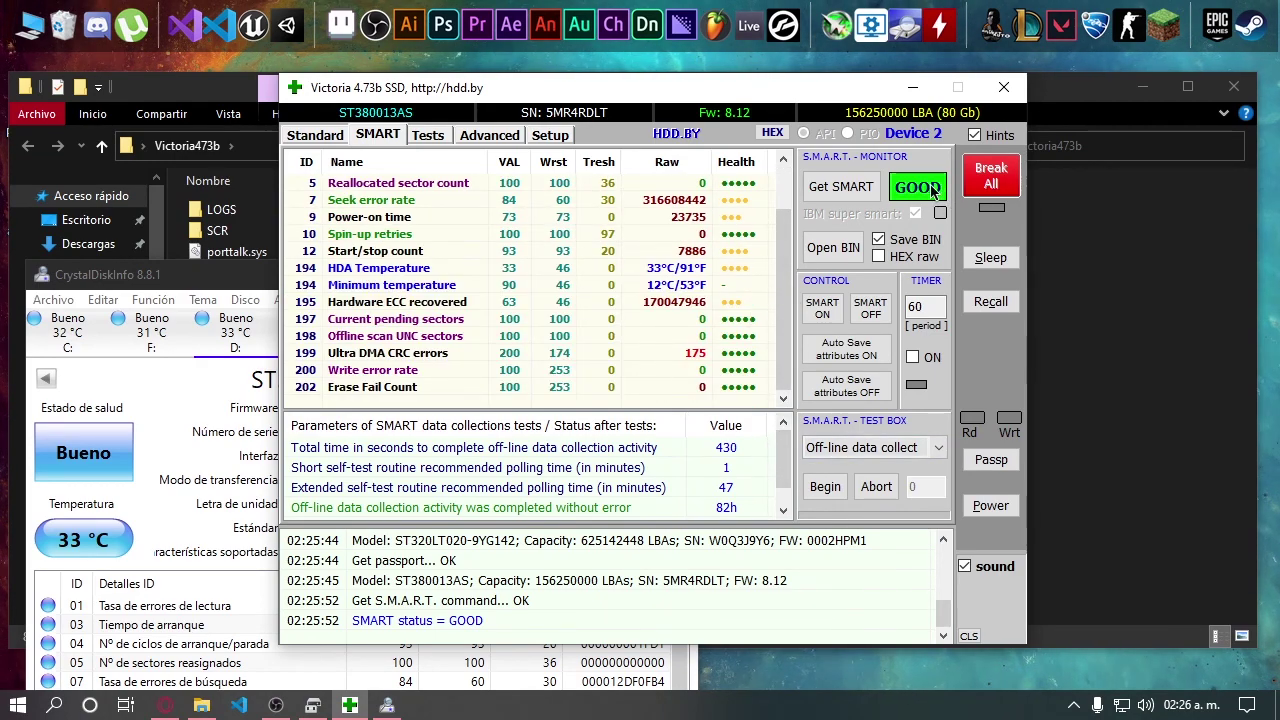
Start a full read scan of the ST380013AS drive with Remap as the action for defective sectors
left_click(431, 136)
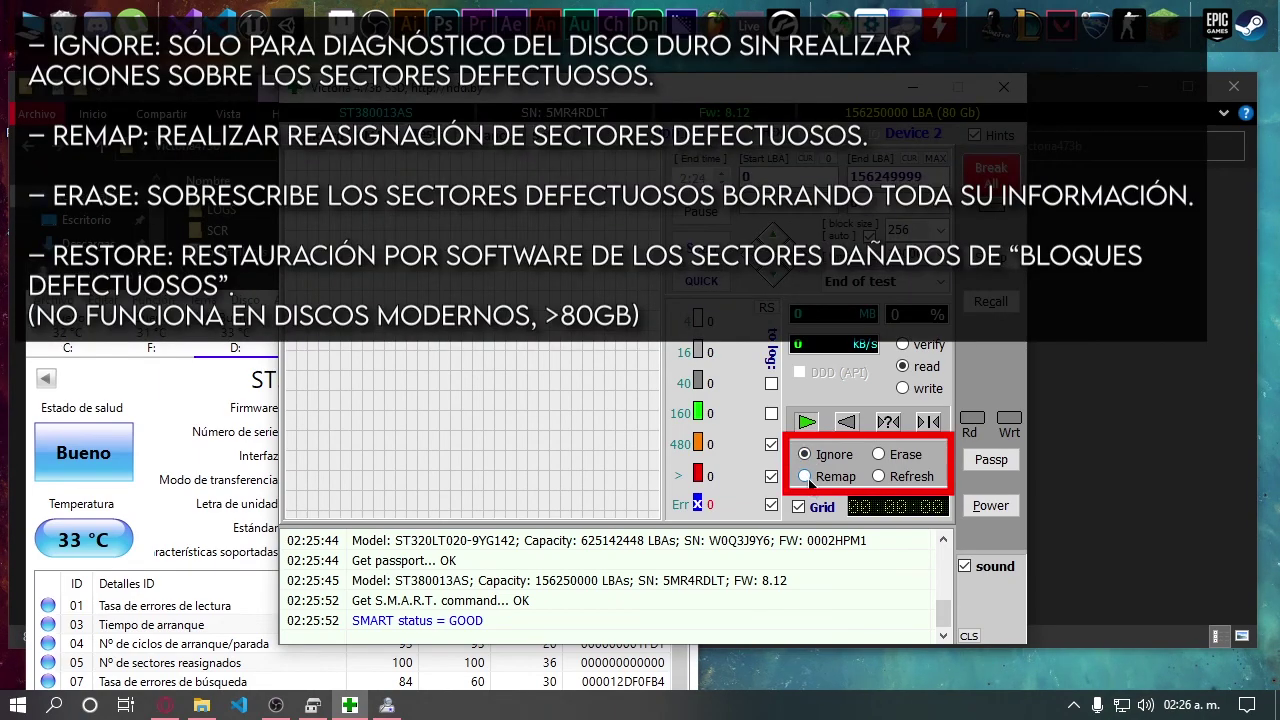
left_click(806, 477)
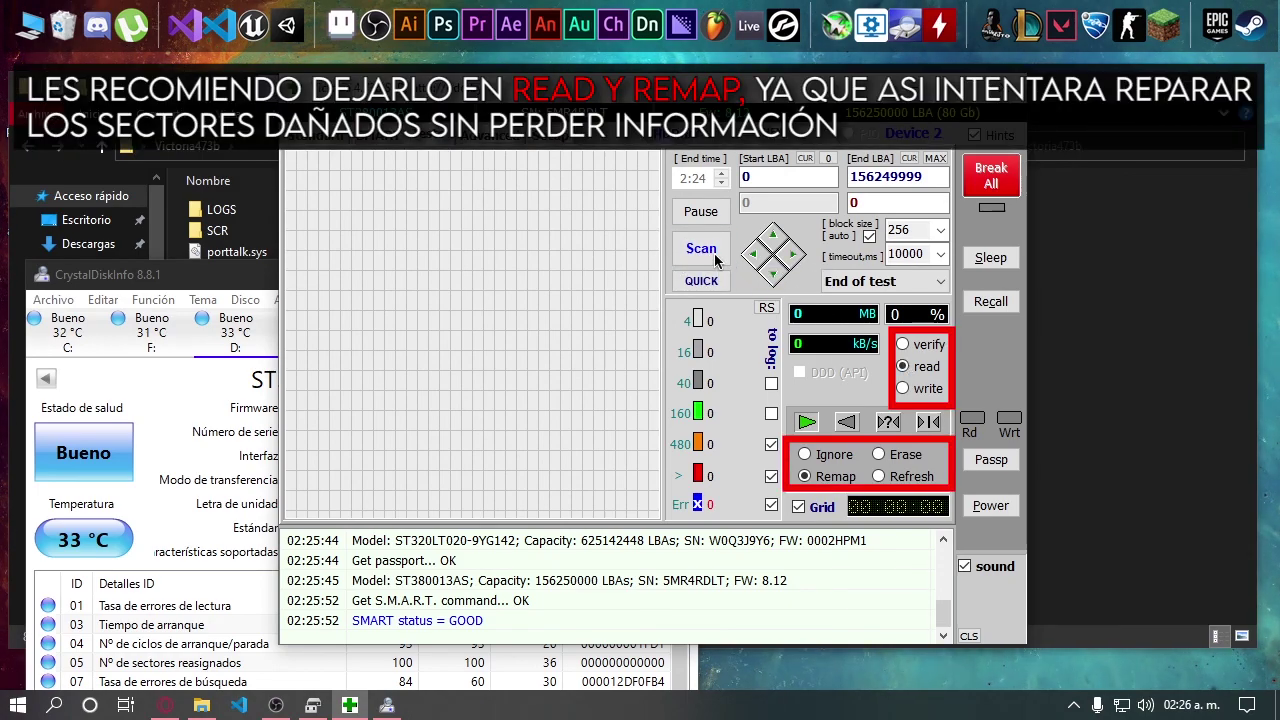
left_click(684, 248)
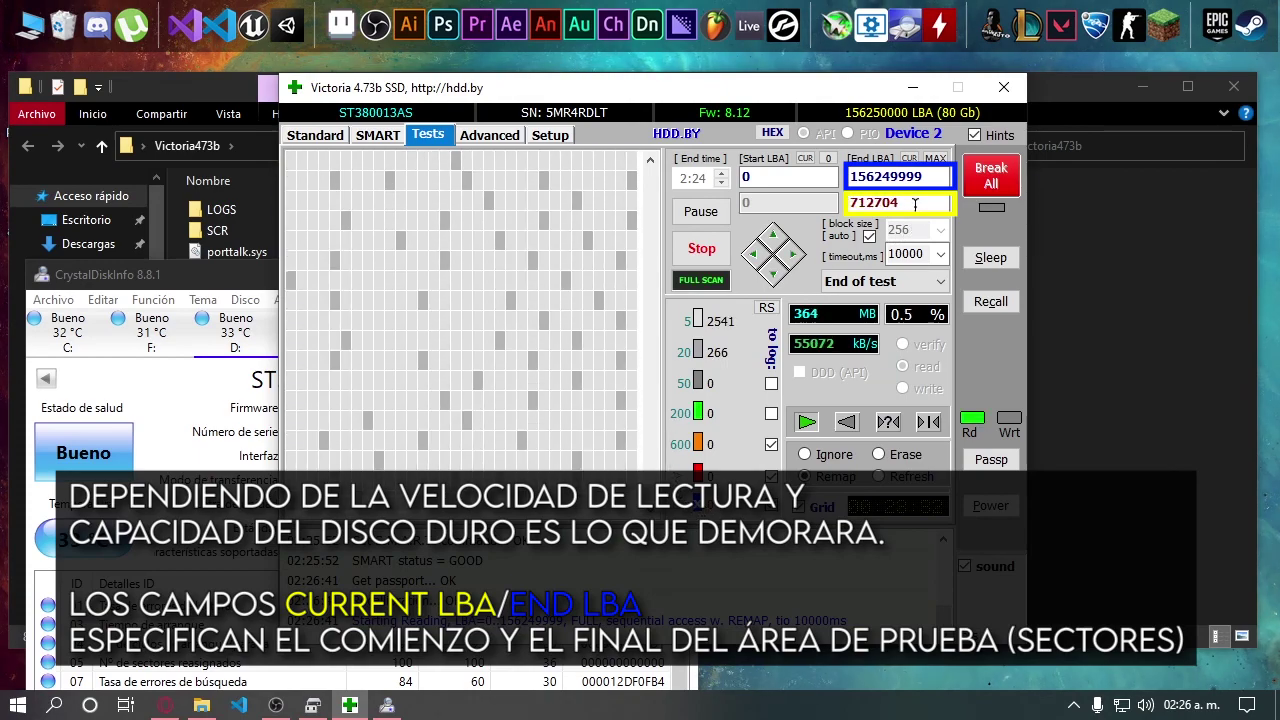
left_click_drag(927, 177, 865, 203)
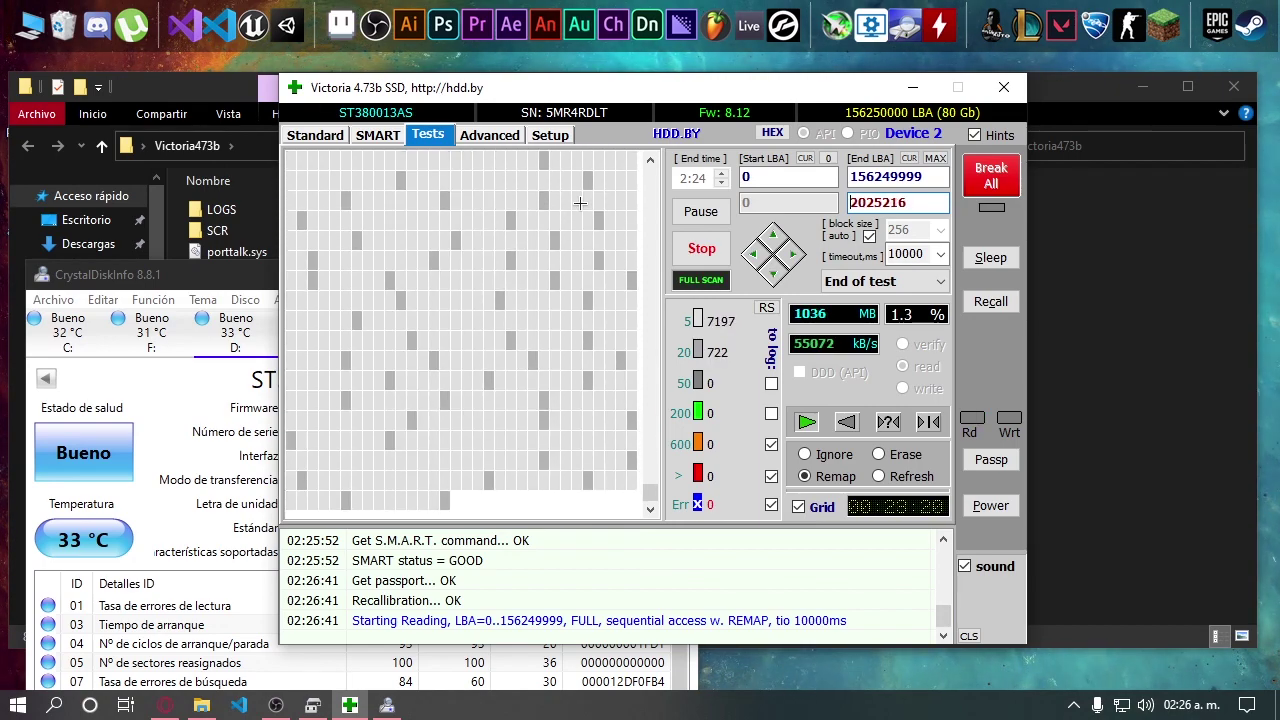
Switch to Disk Management to check the entry for Disk 2 (D:), and return to the running Victoria scan
right_click(592, 705)
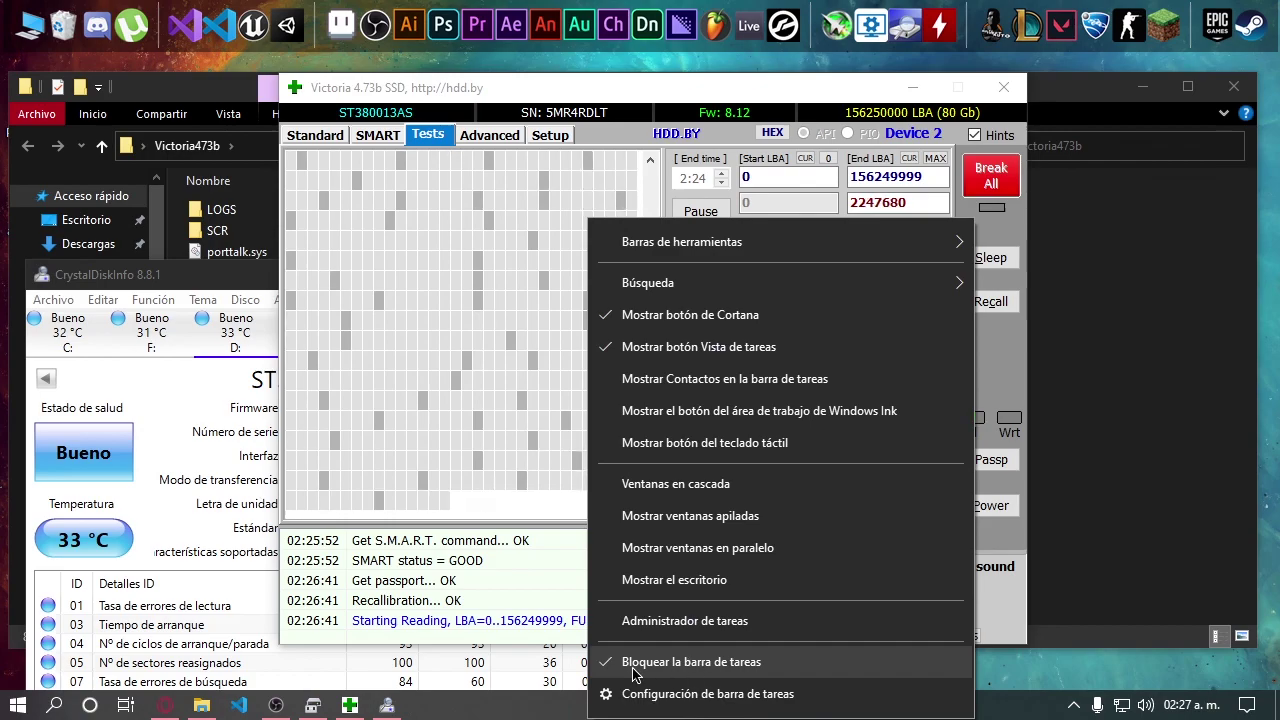
left_click(546, 705)
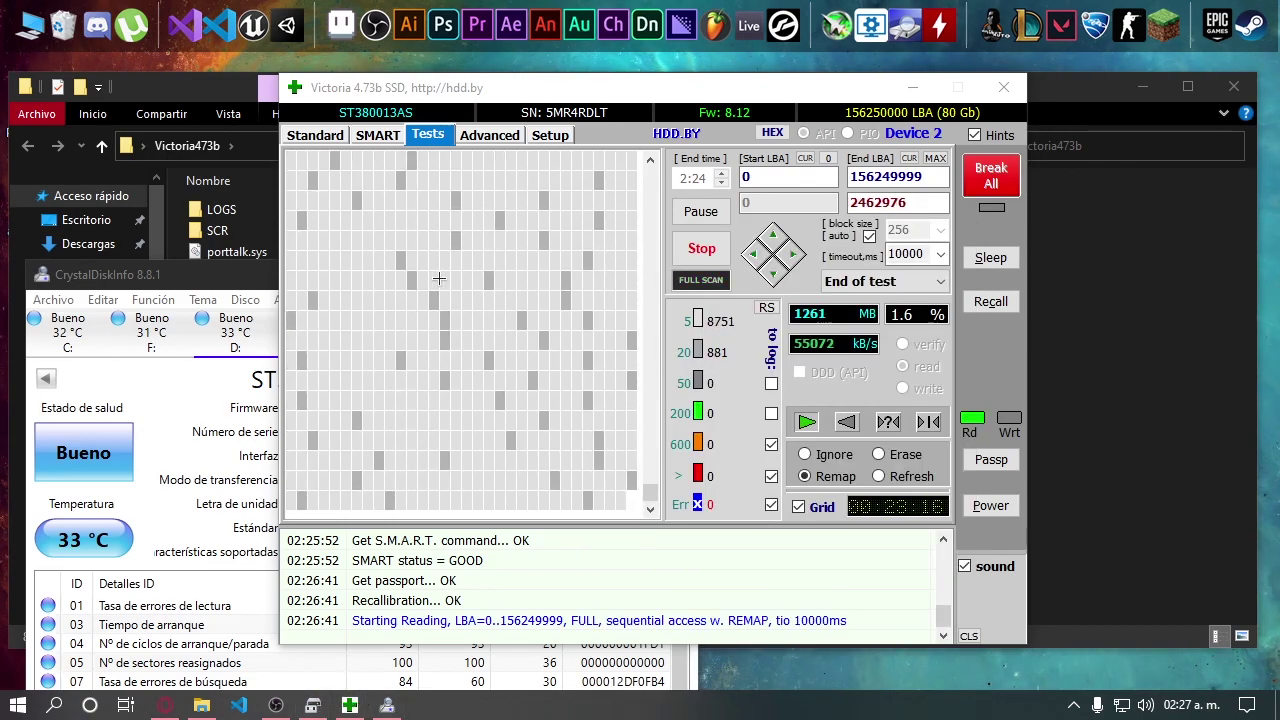
left_click(313, 705)
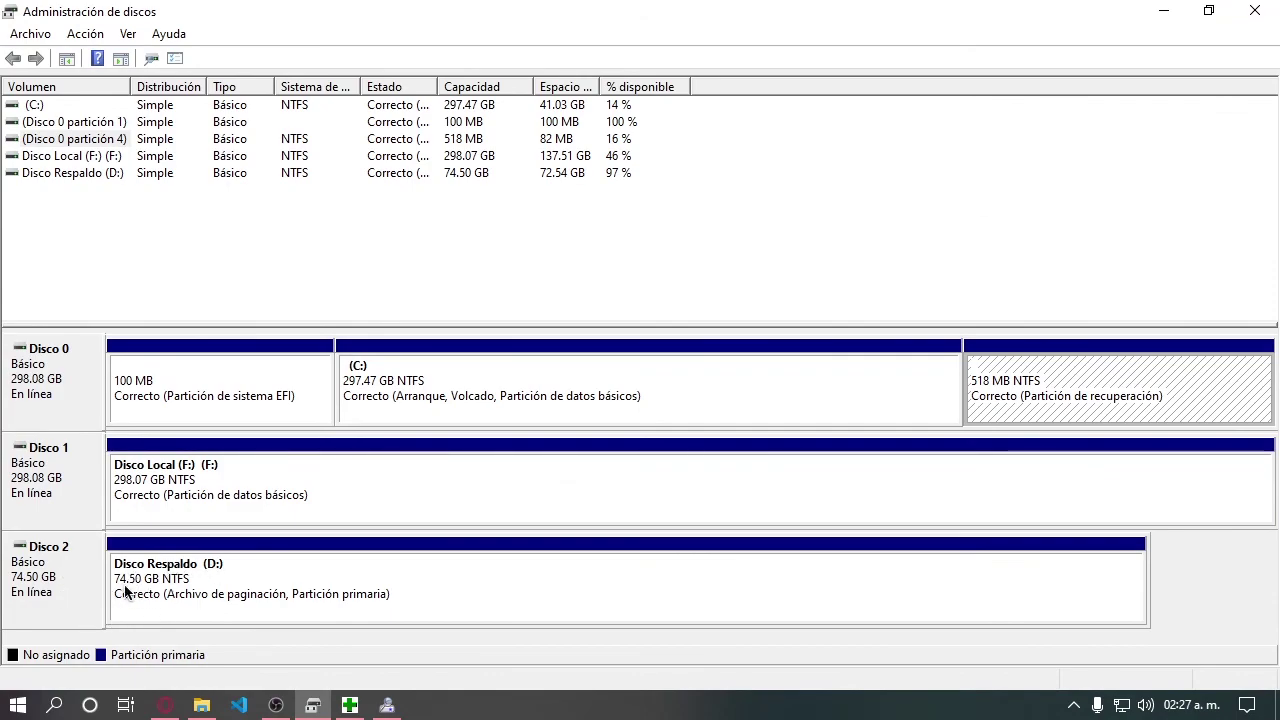
left_click(1160, 20)
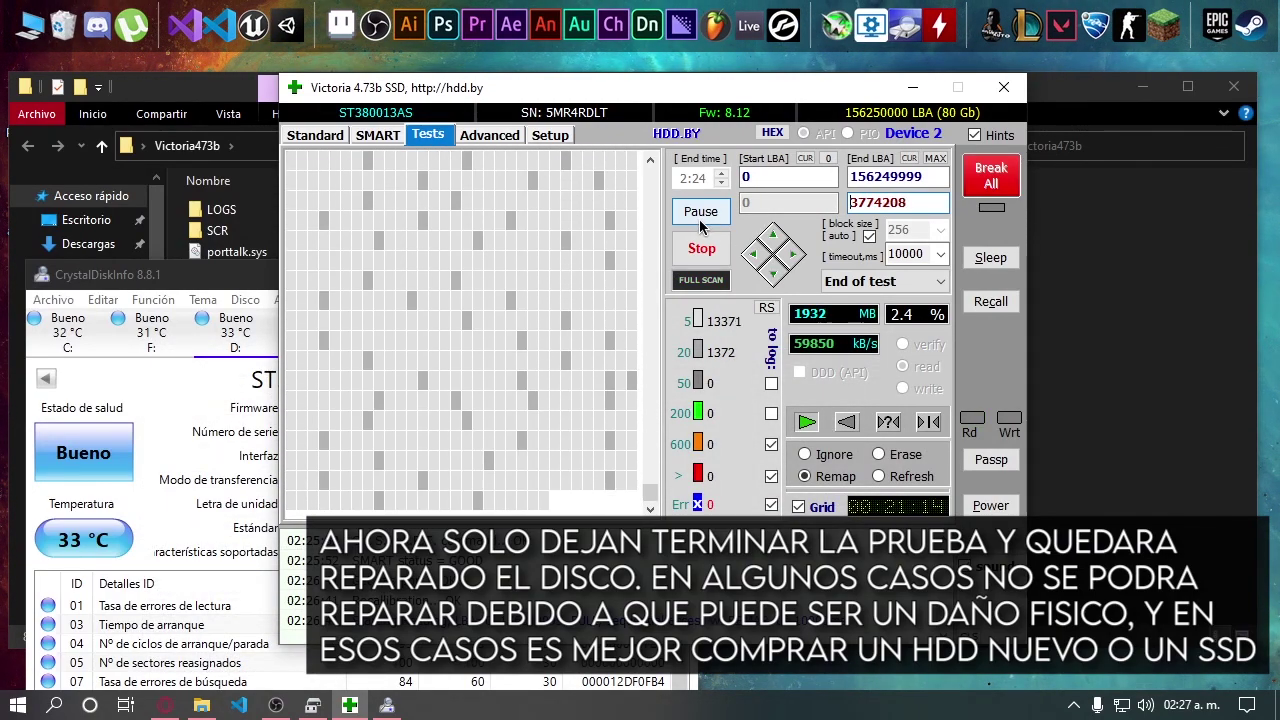
Open Task Manager and compare the activity and read speed of Disk 1 (F:) and Disk 2 (D:) during the scan
right_click(687, 713)
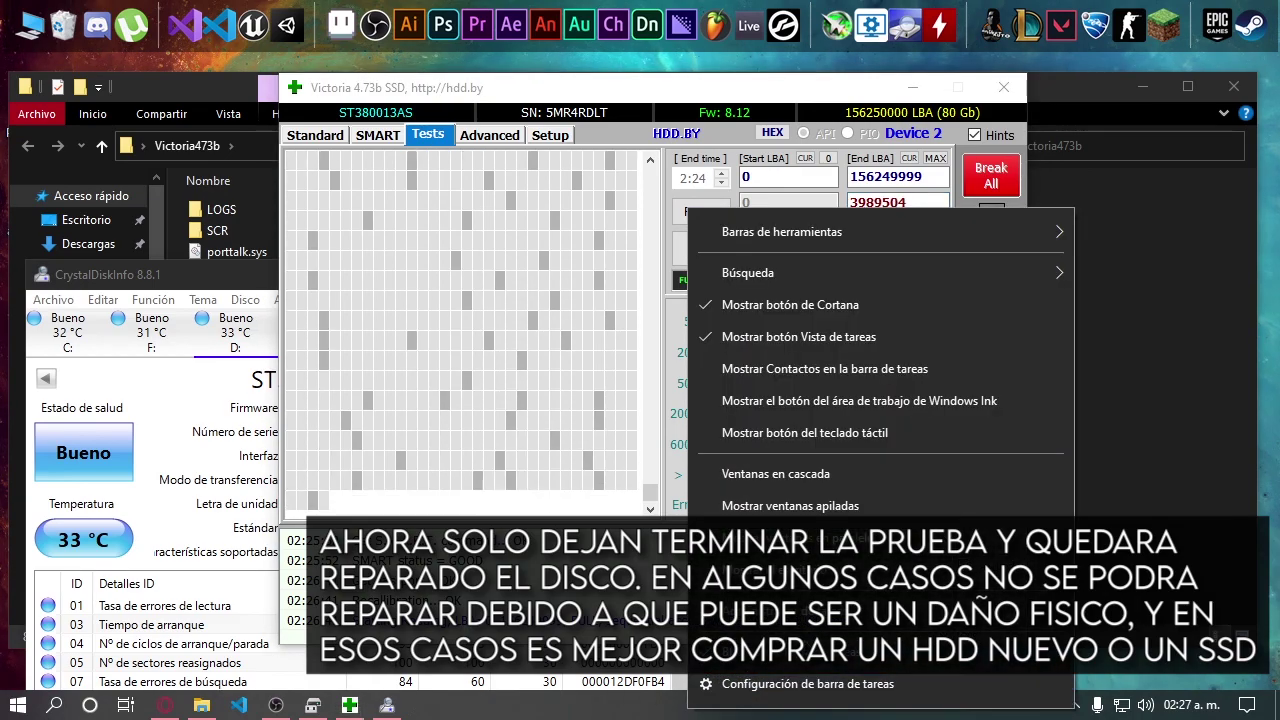
left_click(790, 617)
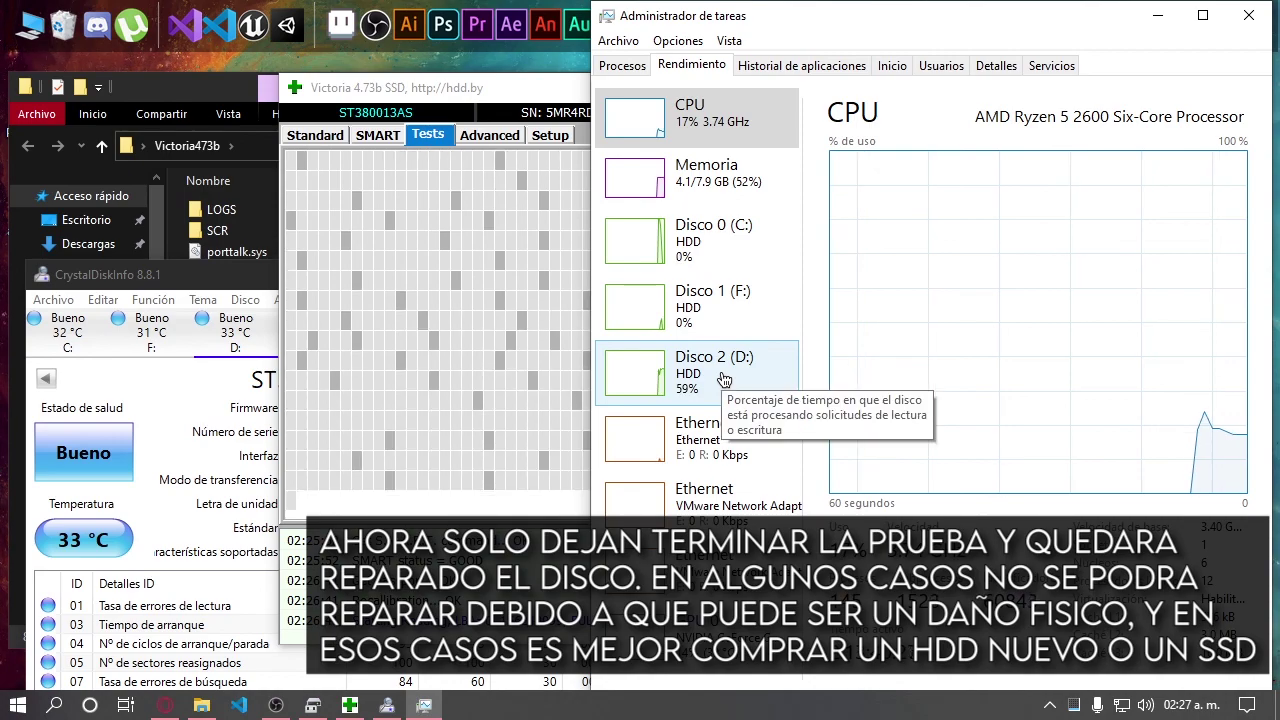
left_click(712, 305)
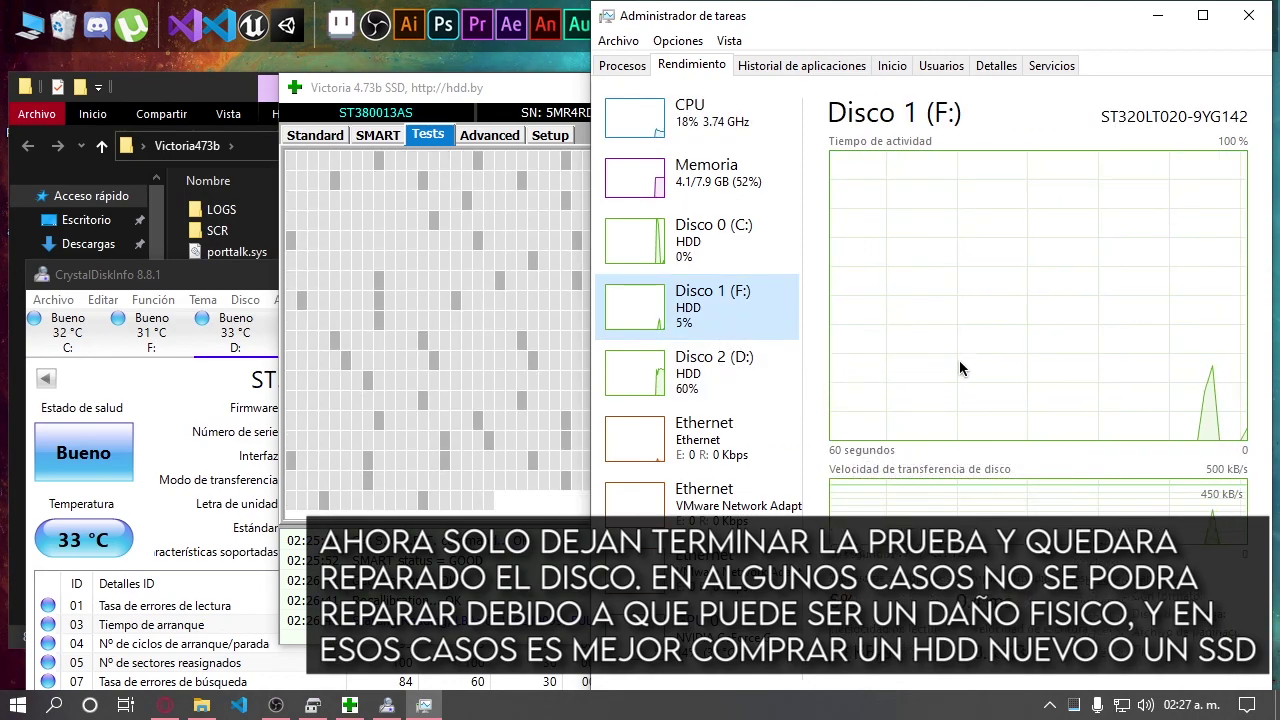
left_click(728, 375)
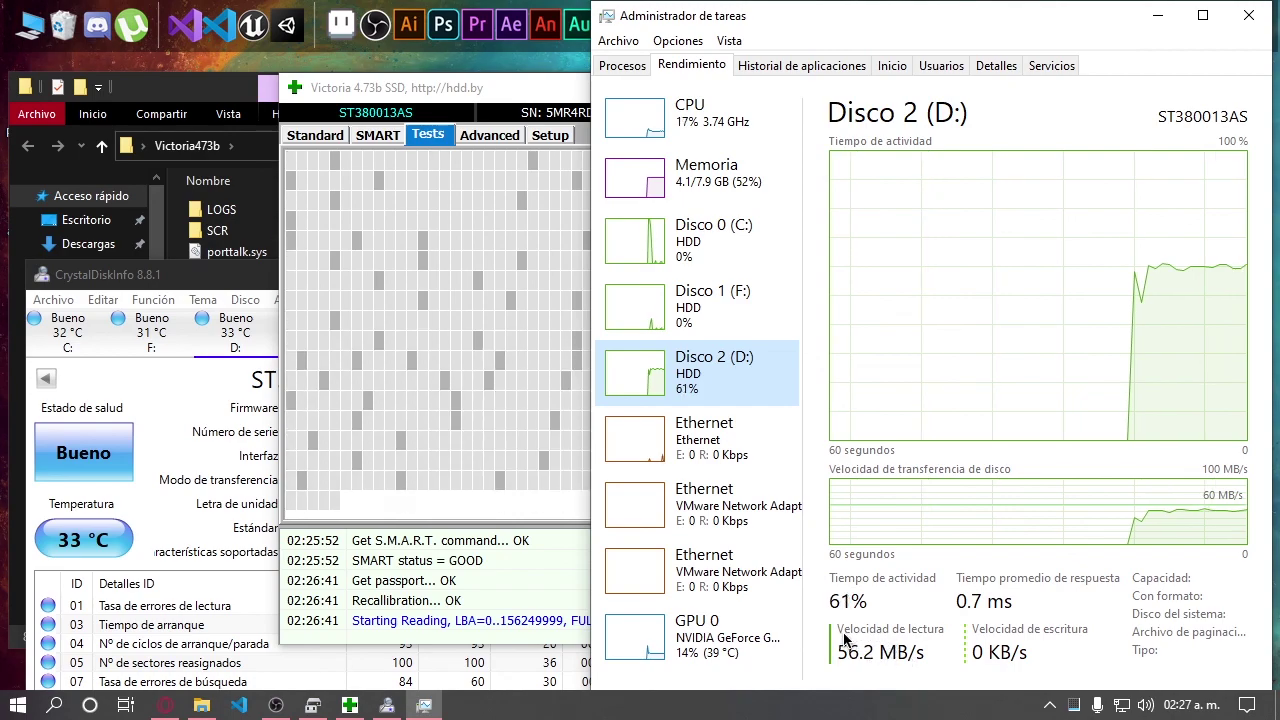
mouse_move(997, 29)
left_mouse_down()
mouse_move(697, 674)
mouse_move(1100, 25)
mouse_move(1191, 51)
mouse_move(1010, 50)
left_mouse_up()
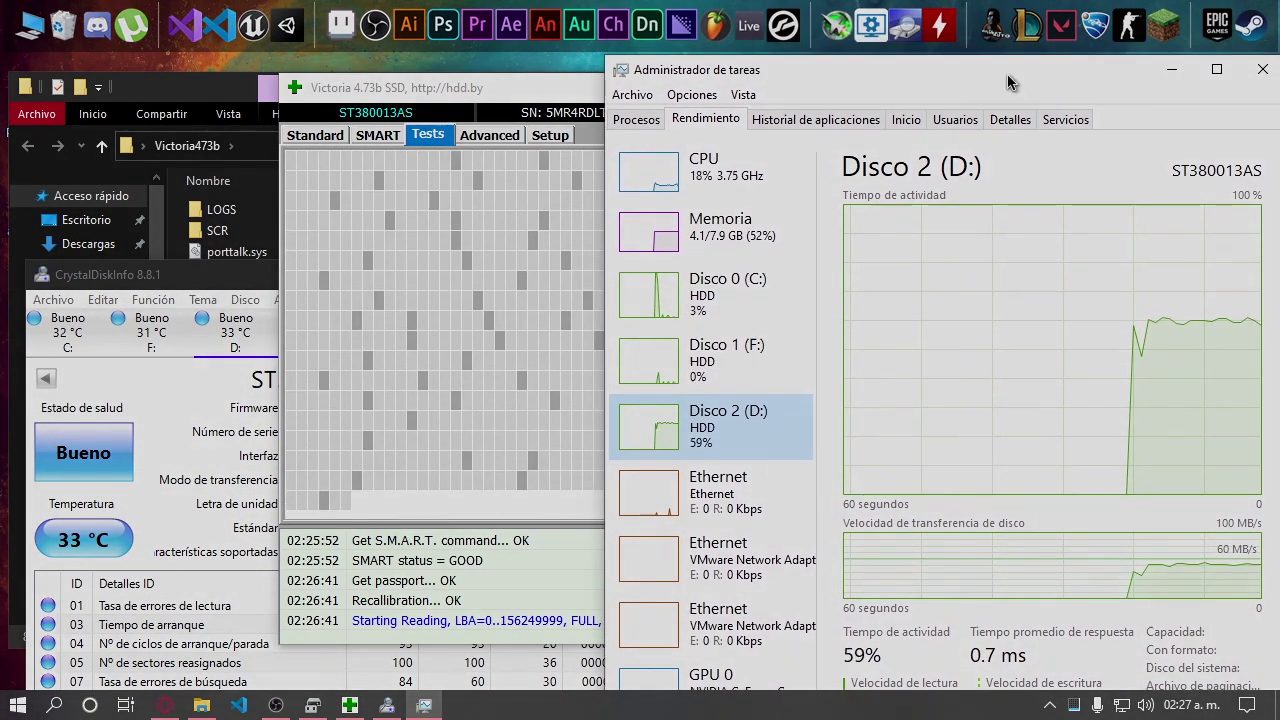
left_click_drag(1010, 50, 995, 40)
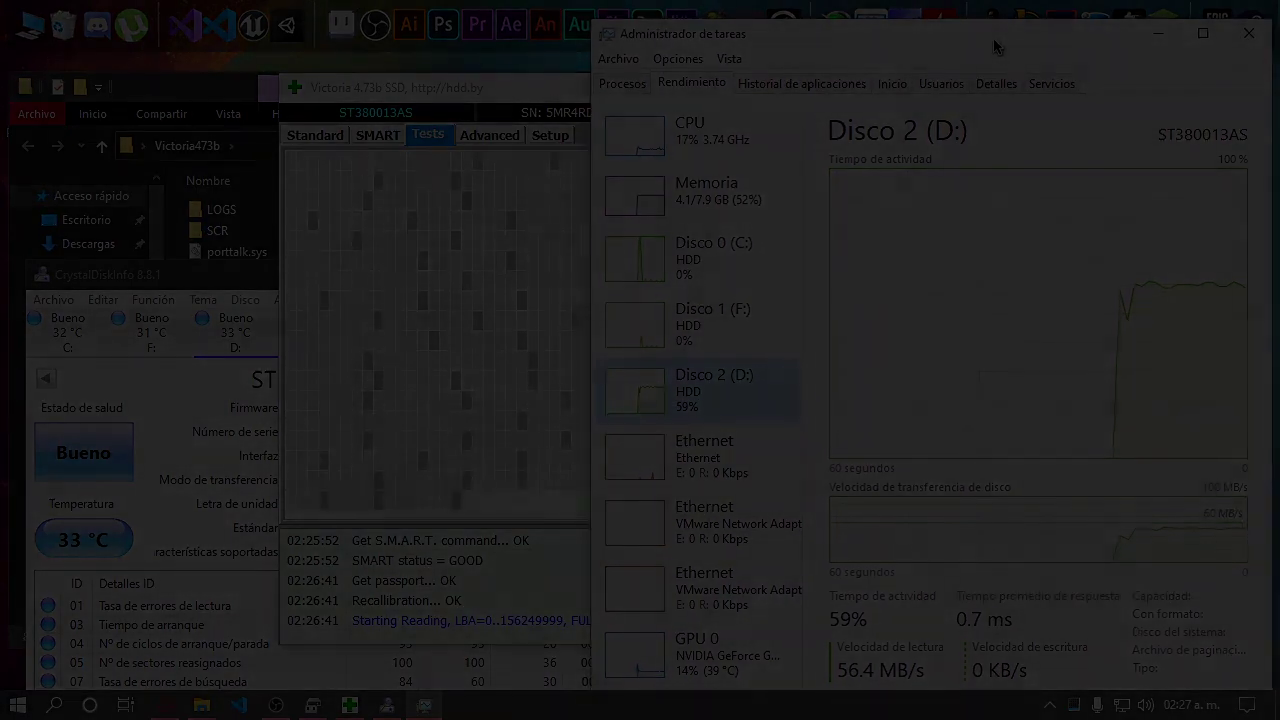